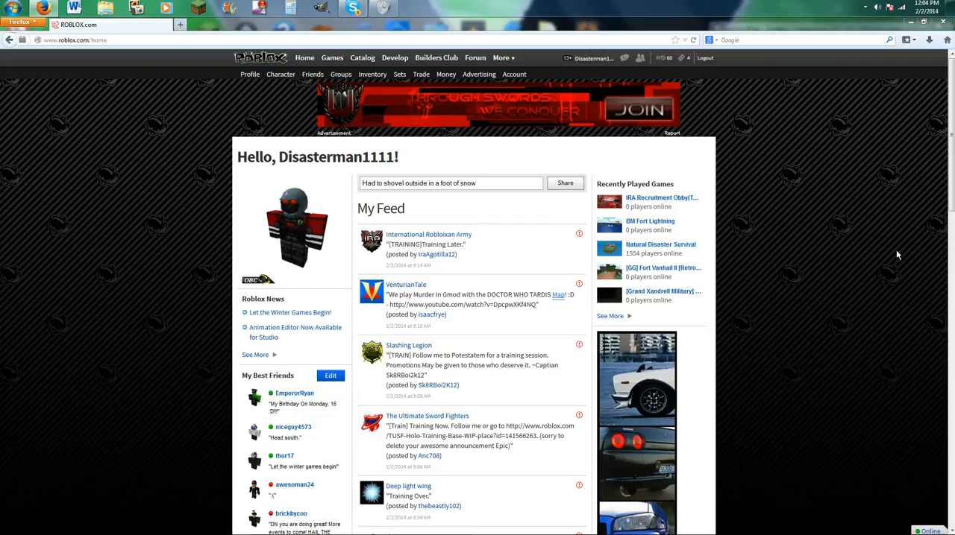
# Search the installed programs for roblox and launch ROBLOX Studio 2013.
pyautogui.click(4, 5)
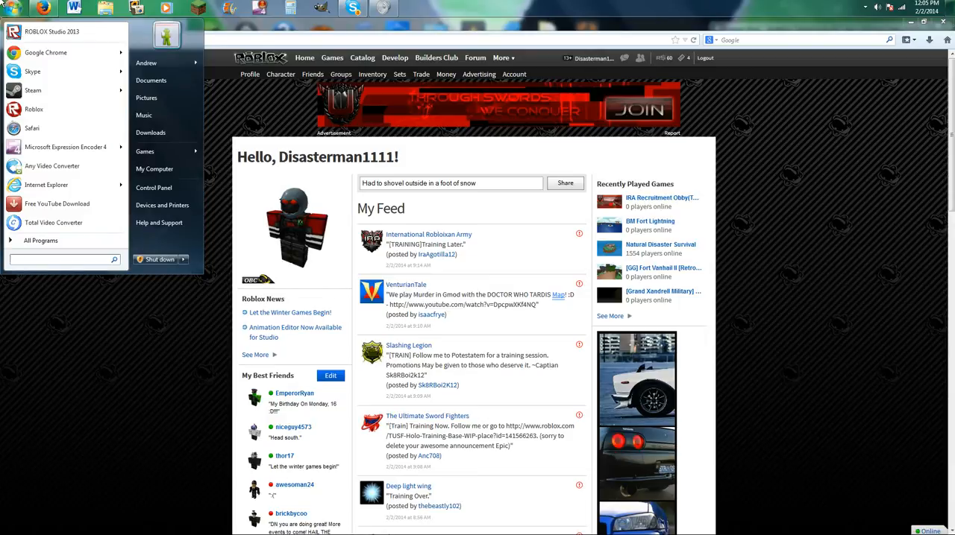
pyautogui.write('roblox')
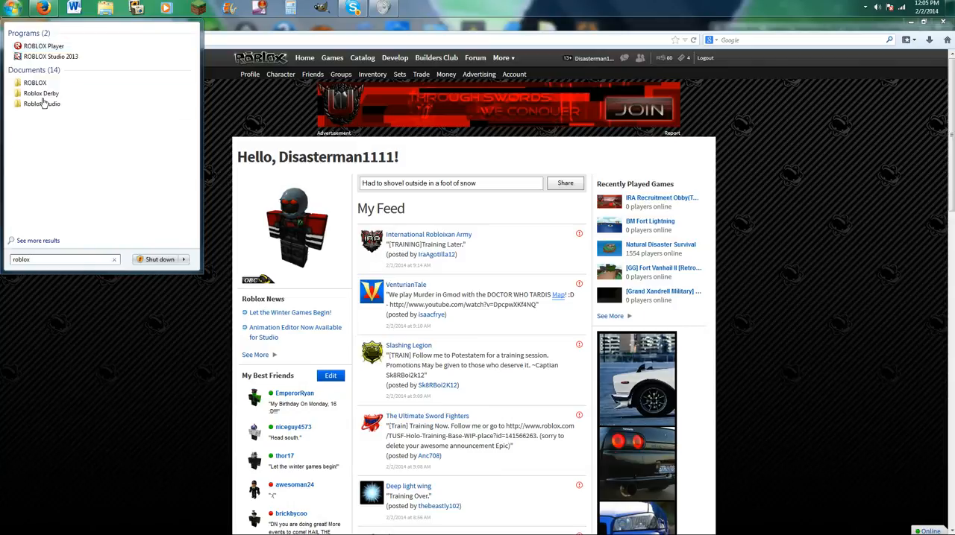
pyautogui.click(70, 57)
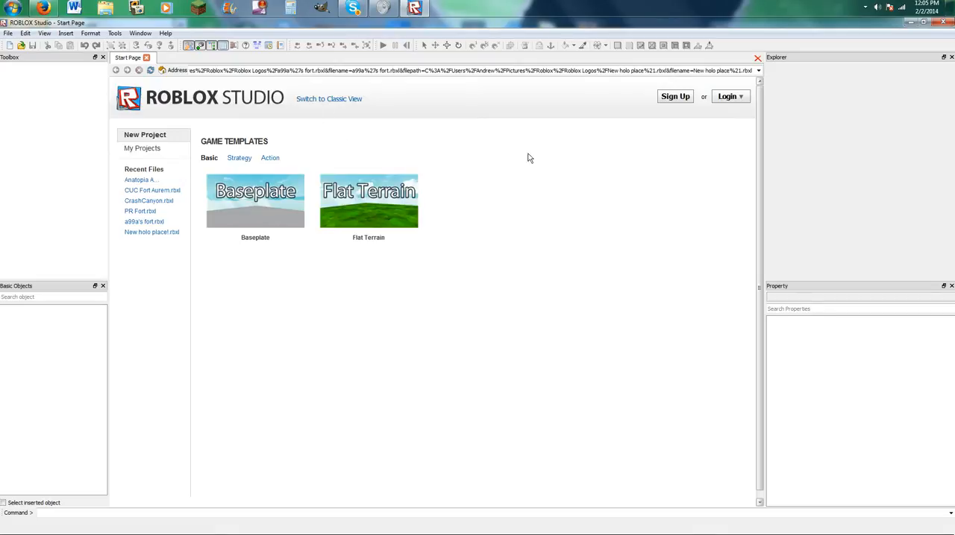
# Log in to the ROBLOX account by entering the username and the account password.
pyautogui.click(355, 100)
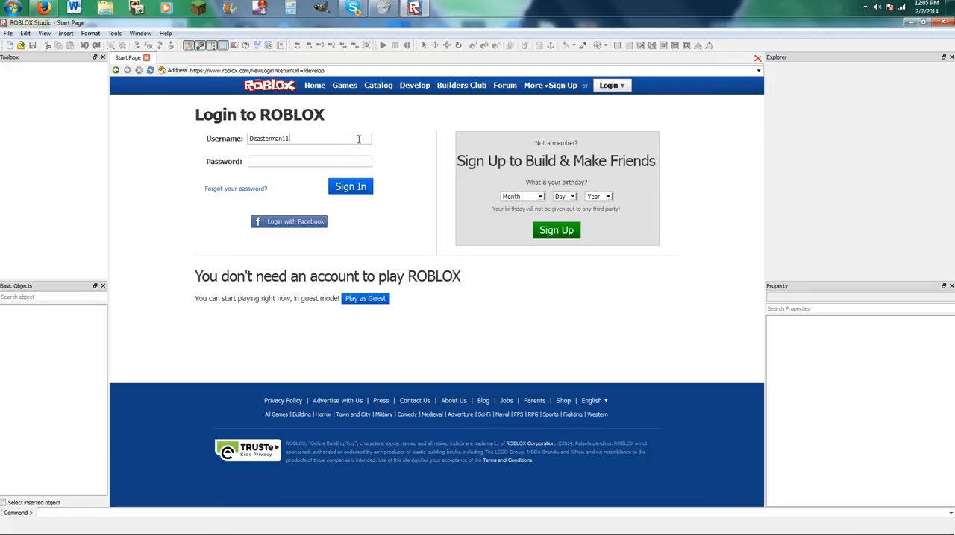
pyautogui.write('****')
pyautogui.press('Return')
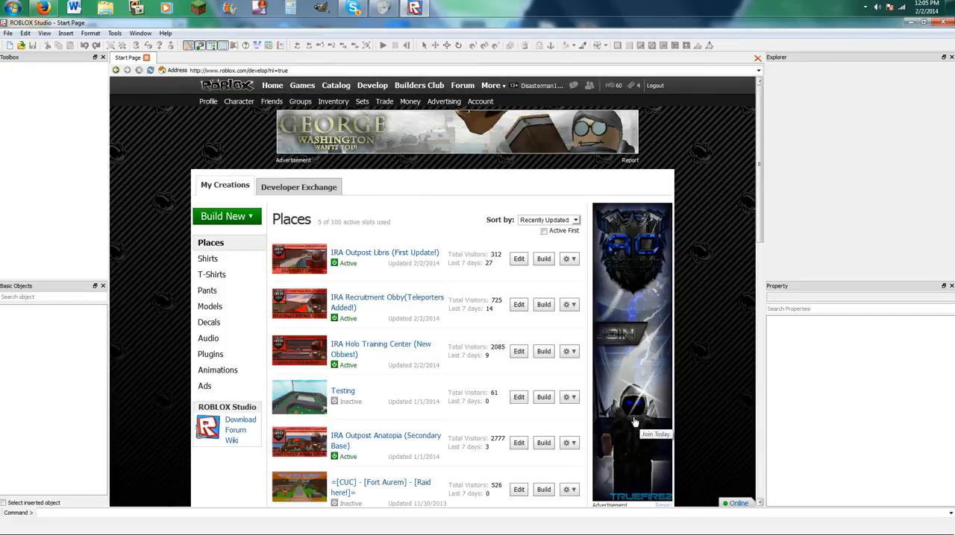
# Look through the list of existing places in the account's creations.
pyautogui.scroll(-5, 589, 396)
pyautogui.scroll(-3, 589, 395)
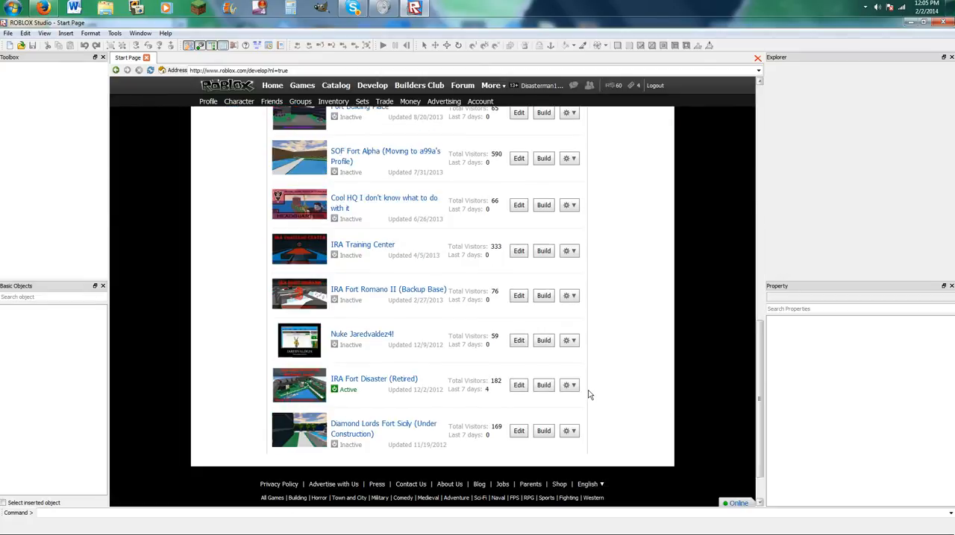
pyautogui.scroll(3, 589, 396)
pyautogui.scroll(3, 589, 395)
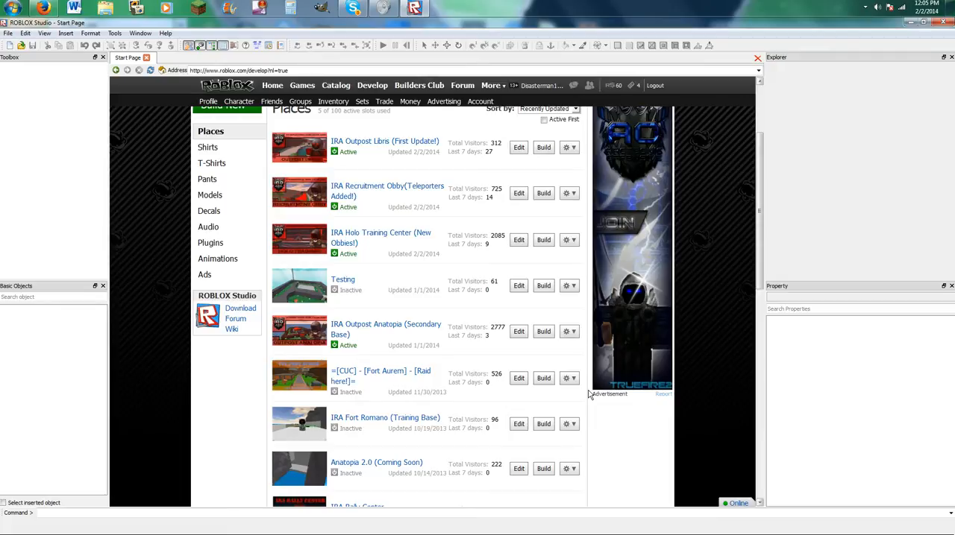
pyautogui.scroll(2, 590, 395)
pyautogui.scroll(-8, 589, 395)
pyautogui.scroll(4, 590, 396)
pyautogui.scroll(4, 589, 396)
# Create a new place from the Baseplate template.
pyautogui.click(226, 216)
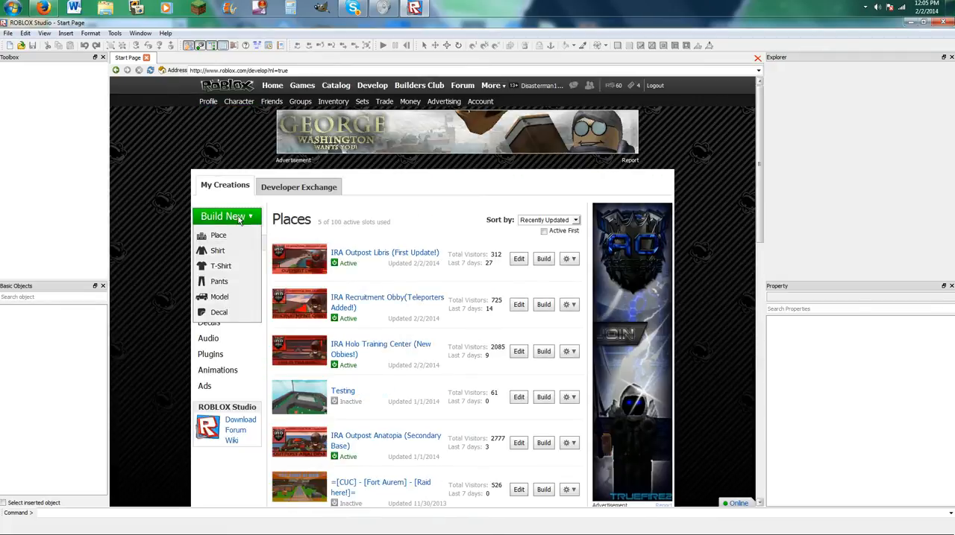
pyautogui.click(219, 237)
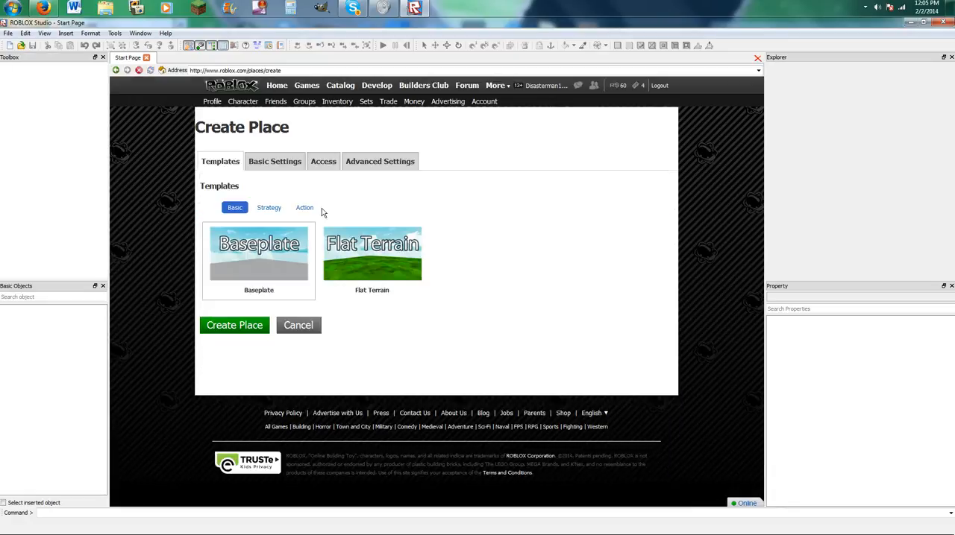
pyautogui.click(239, 328)
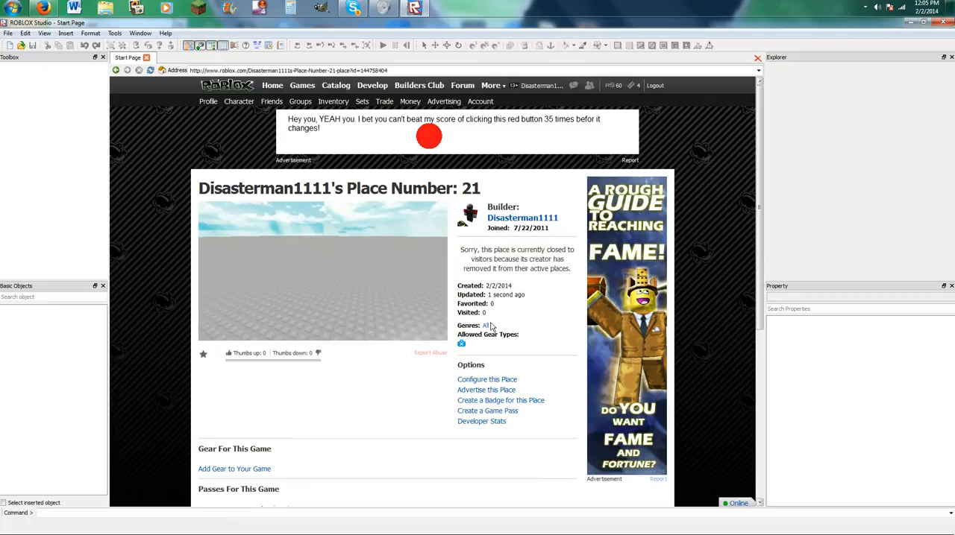
# Rename the new place as "Training place for my viewers" and save its basic settings.
pyautogui.click(486, 380)
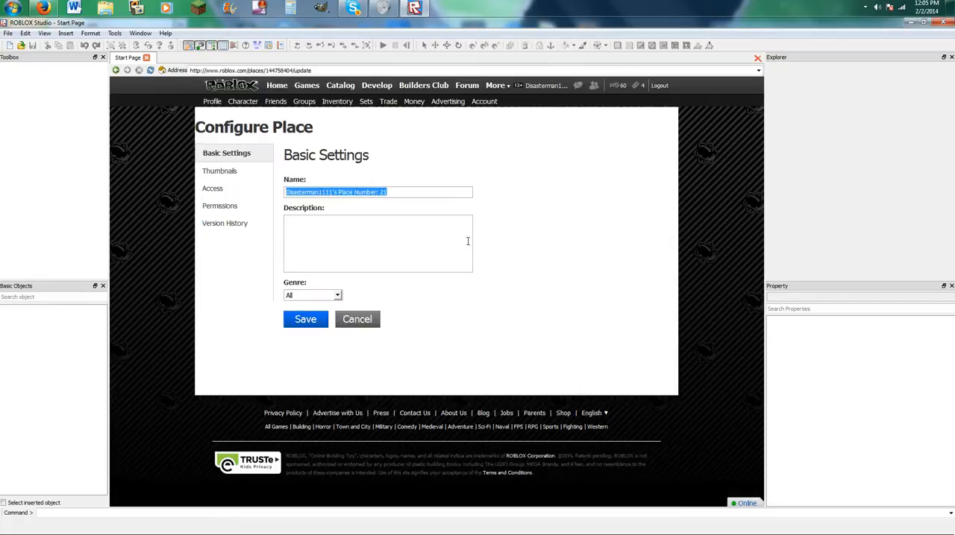
pyautogui.write('Training place for my viewers')
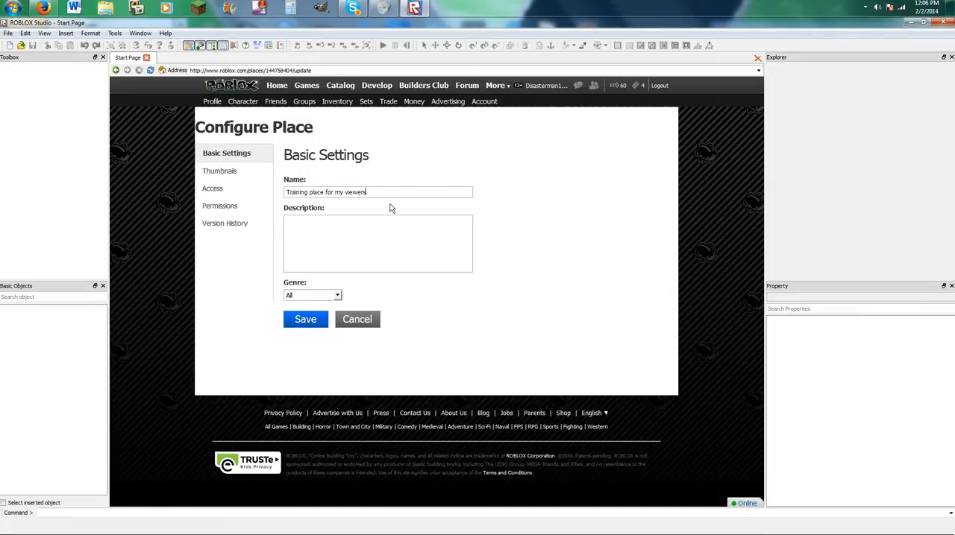
pyautogui.click(313, 320)
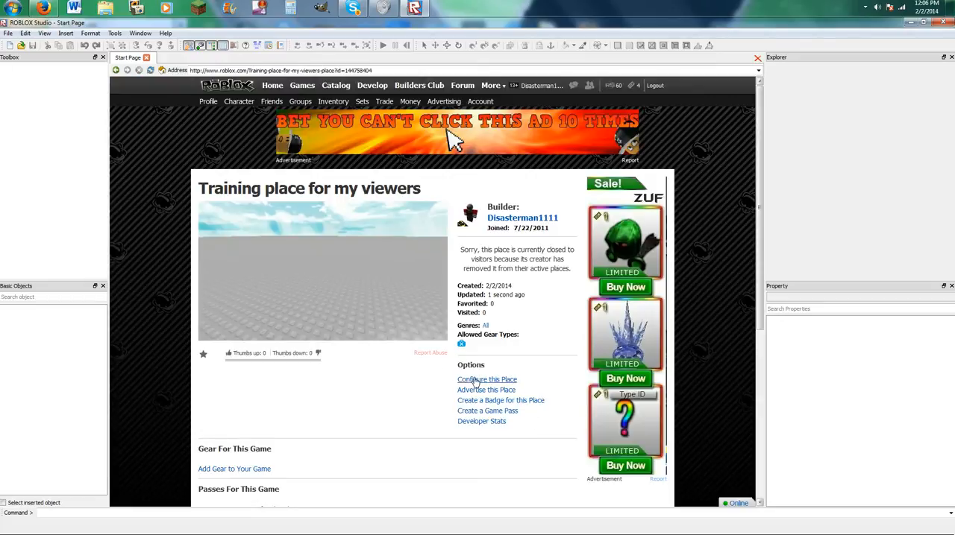
# Examine the place's configuration pages for thumbnails, access, permissions and basic settings.
pyautogui.scroll(-3, 423, 388)
pyautogui.scroll(3, 337, 341)
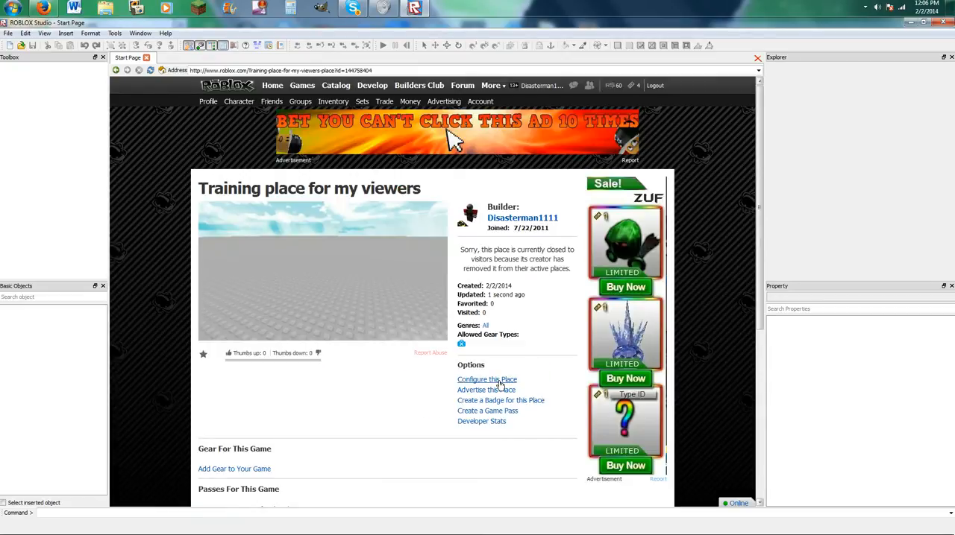
pyautogui.click(487, 380)
pyautogui.click(220, 188)
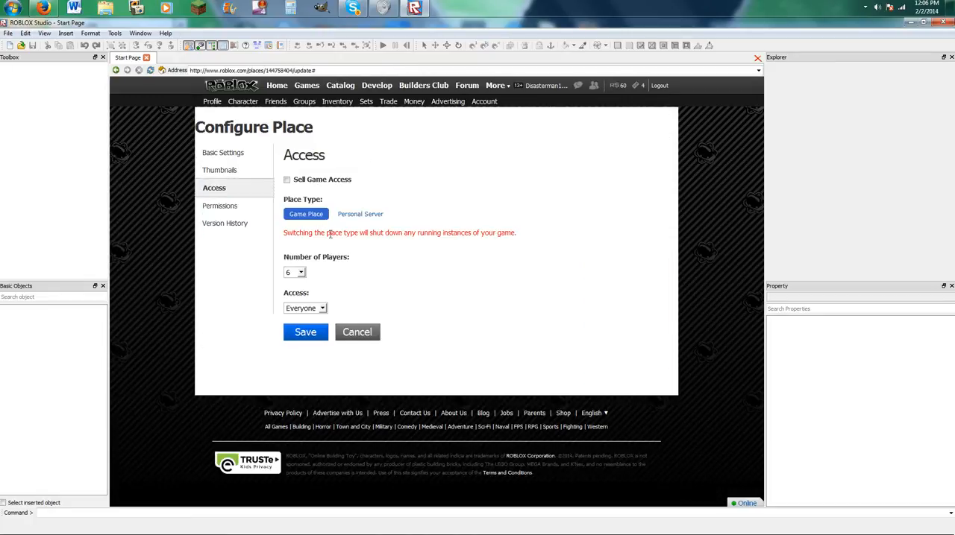
pyautogui.click(223, 173)
pyautogui.click(221, 188)
pyautogui.click(221, 206)
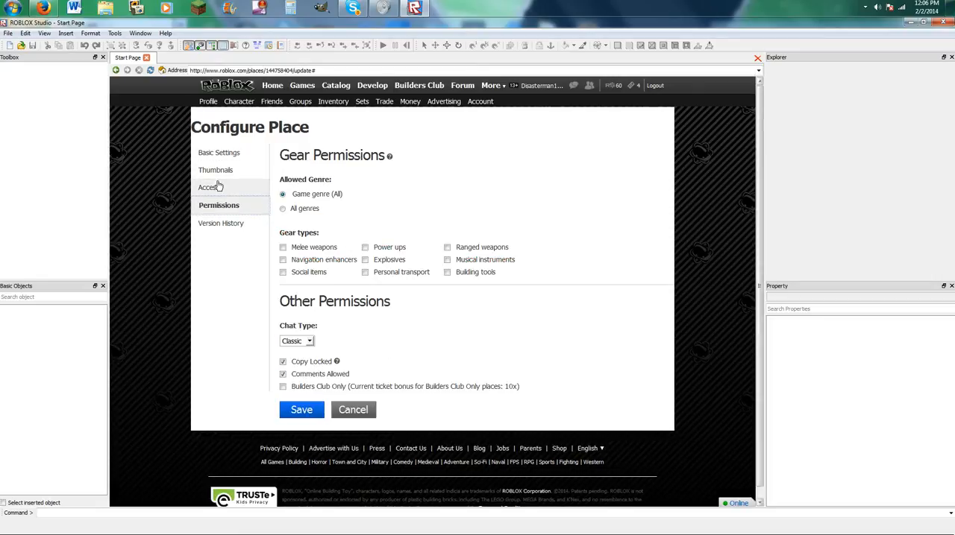
pyautogui.click(217, 153)
# Open "Training place for my viewers" for editing from the Develop page's list of places.
pyautogui.click(371, 92)
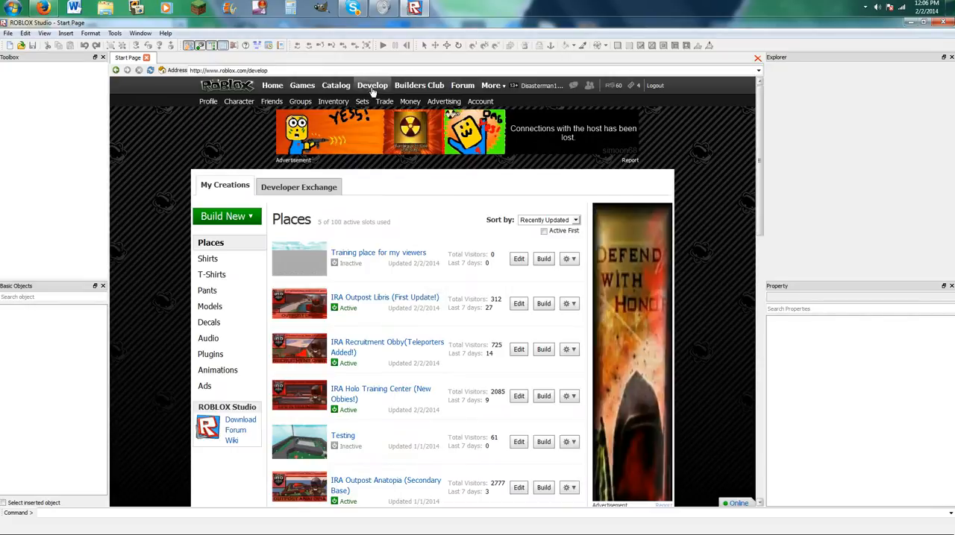
pyautogui.click(522, 260)
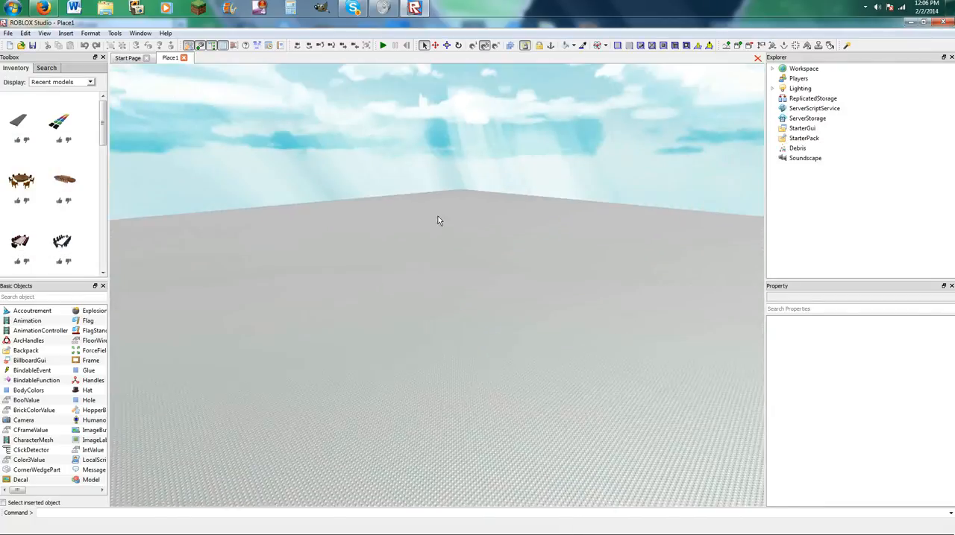
# Cut the Baseplate out of the Workspace to leave the scene empty.
pyautogui.moveTo(438, 216); pyautogui.dragTo(440, 217, button='right')
pyautogui.scroll(5, 438, 217)
pyautogui.scroll(4, 438, 215)
pyautogui.scroll(-4, 439, 218)
pyautogui.scroll(-3, 450, 217)
pyautogui.click(772, 68)
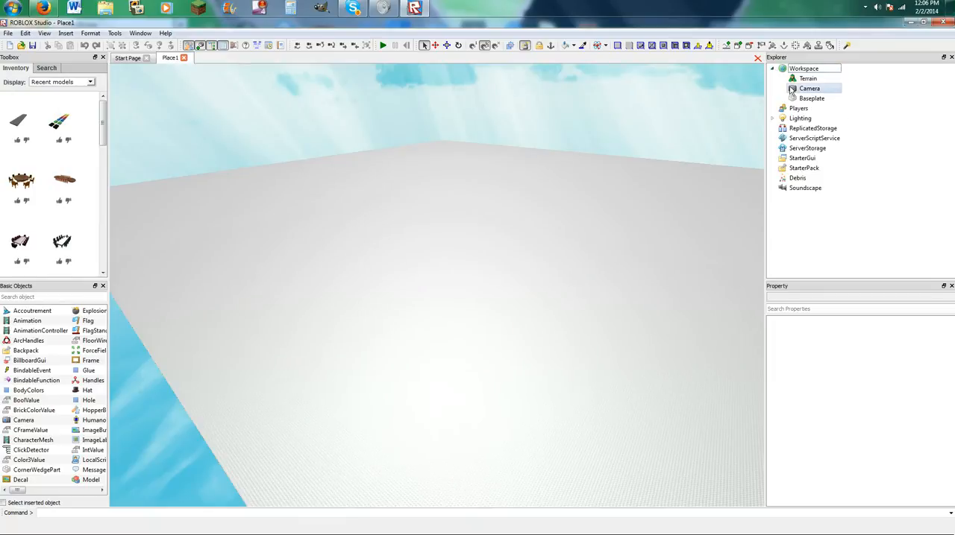
pyautogui.click(803, 100)
pyautogui.rightClick(803, 100)
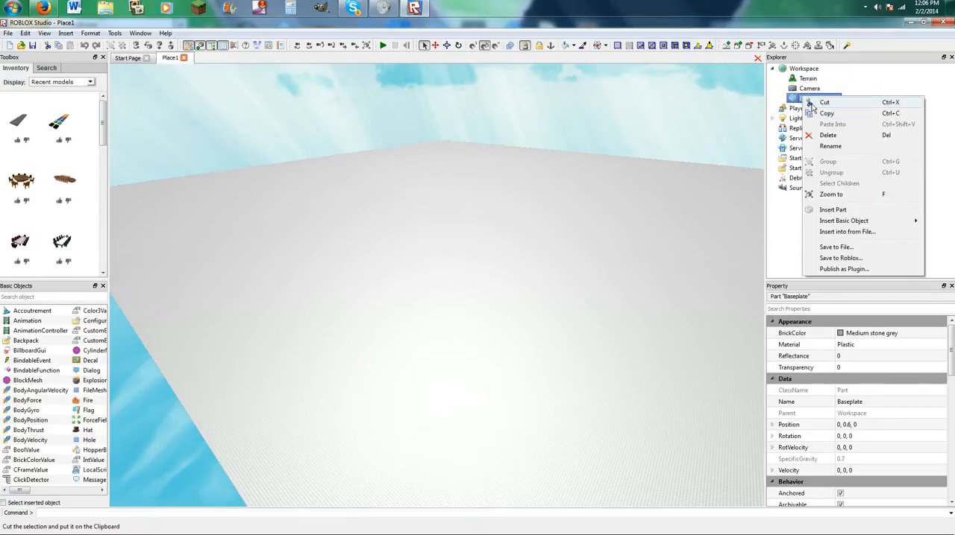
pyautogui.click(810, 106)
# Insert the dark grey plank from the recent models into the empty scene.
pyautogui.moveTo(525, 124); pyautogui.dragTo(526, 124, button='right')
pyautogui.click(447, 45)
pyautogui.moveTo(452, 126); pyautogui.dragTo(456, 144, button='right')
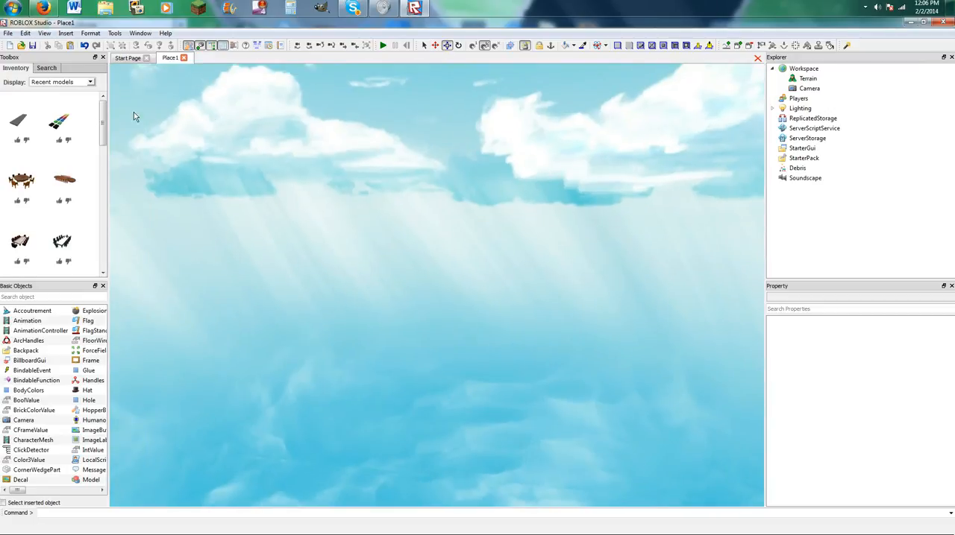
pyautogui.click(15, 125)
pyautogui.moveTo(469, 167); pyautogui.dragTo(470, 171, button='right')
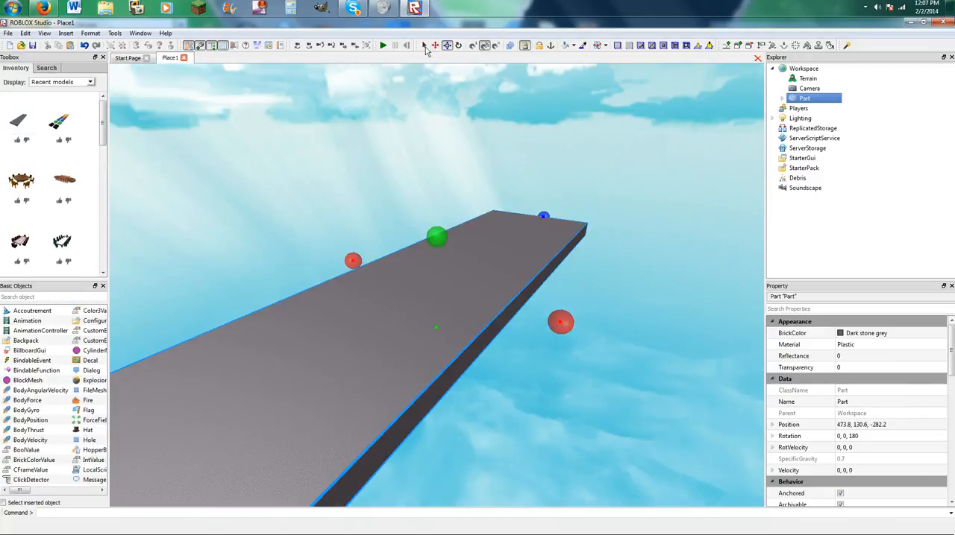
# Try the Anchor and Lock tools, and resize the grey plank slightly across its width.
pyautogui.click(551, 44)
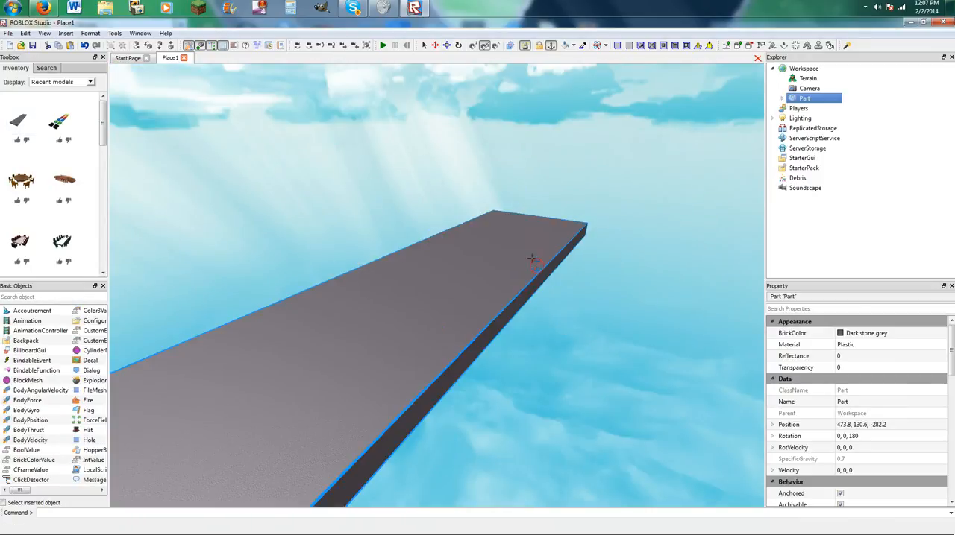
pyautogui.click(539, 44)
pyautogui.click(446, 44)
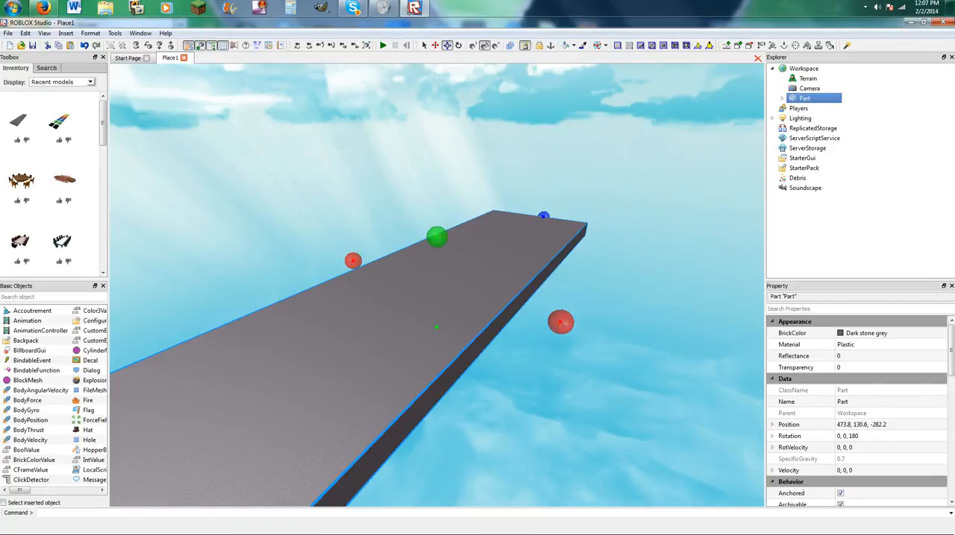
pyautogui.scroll(-5, 448, 293)
pyautogui.moveTo(452, 292); pyautogui.dragTo(346, 289)
# Lower one application's sound level in the system volume mixer.
pyautogui.click(877, 8)
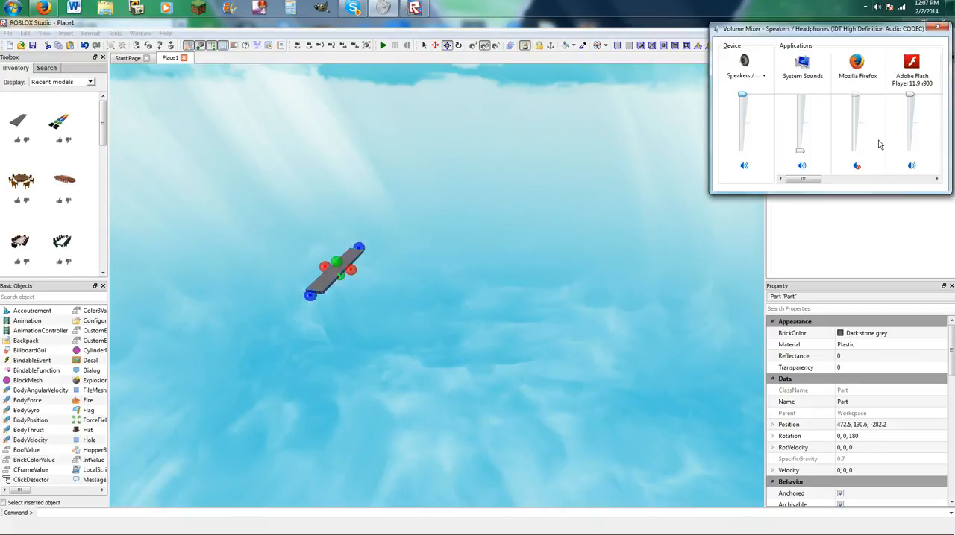
pyautogui.moveTo(815, 182); pyautogui.dragTo(925, 182)
pyautogui.moveTo(910, 96); pyautogui.dragTo(916, 148)
pyautogui.click(676, 158)
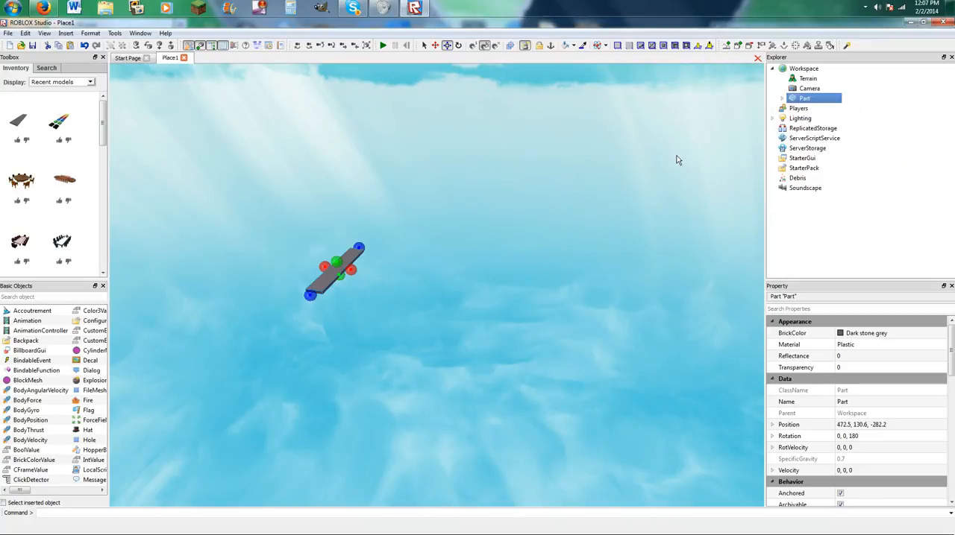
# Widen the grey plank sideways into a broad flat platform.
pyautogui.click(332, 265)
pyautogui.moveTo(348, 267); pyautogui.dragTo(468, 237)
pyautogui.moveTo(467, 237); pyautogui.dragTo(468, 237, button='right')
# Move the platform along all three axes to about position 510.7, 128.6, -277.6, and deselect it.
pyautogui.click(436, 45)
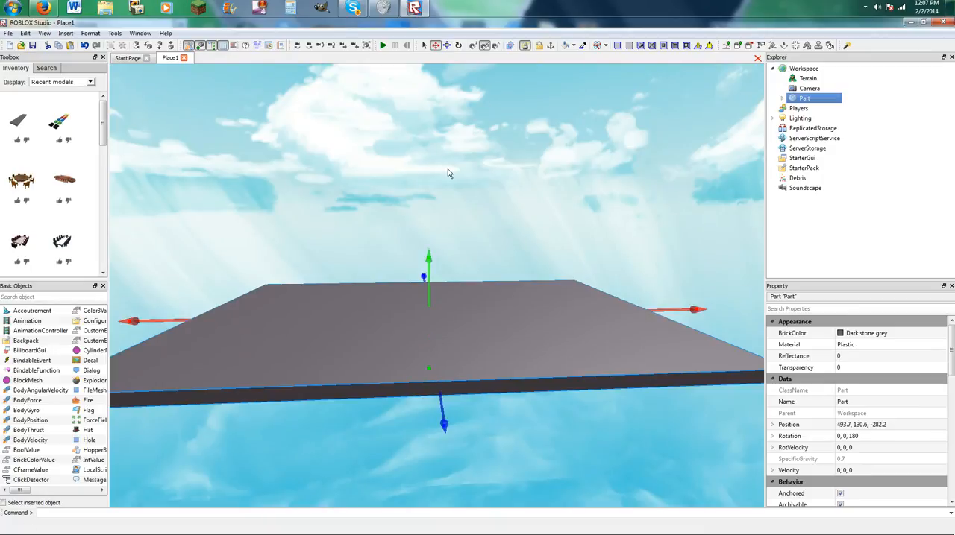
pyautogui.moveTo(427, 257); pyautogui.dragTo(411, 295)
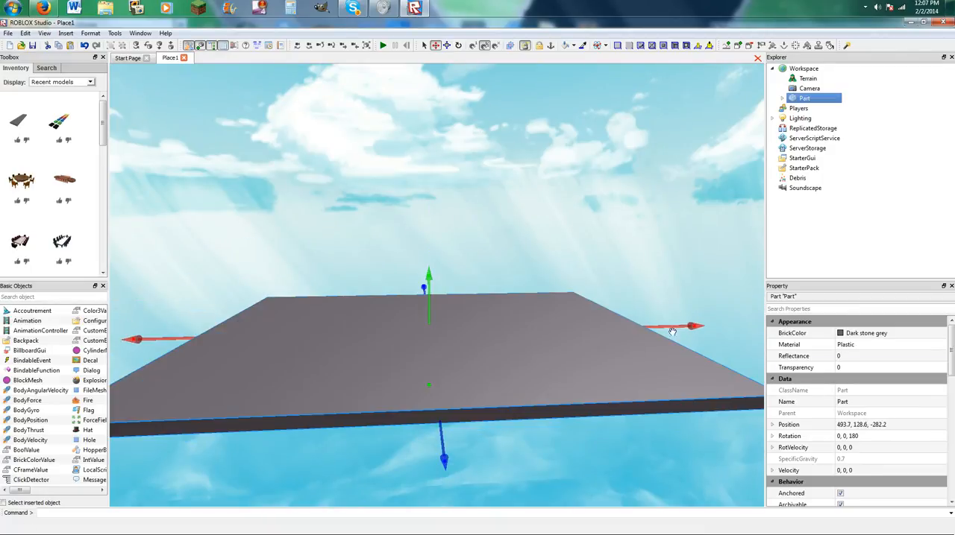
pyautogui.moveTo(714, 325); pyautogui.dragTo(459, 327)
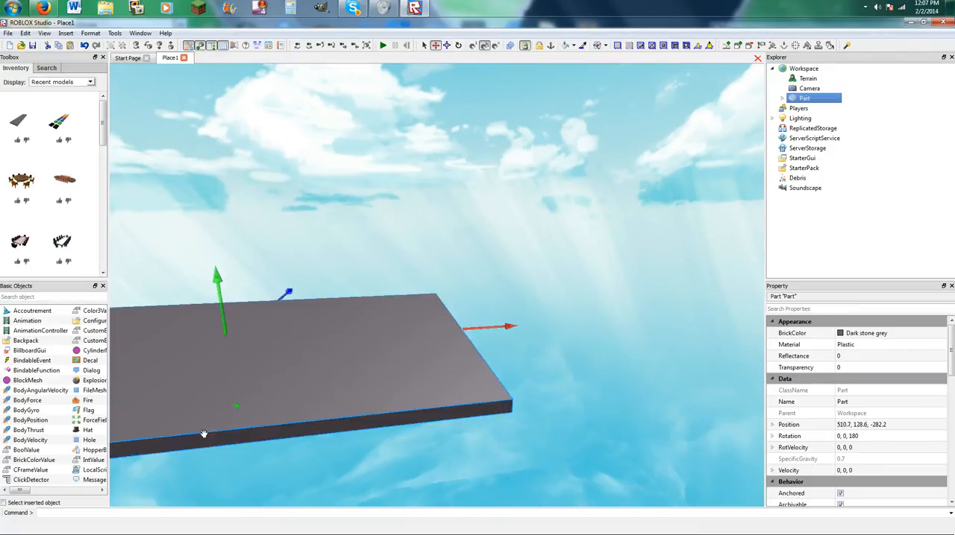
pyautogui.moveTo(296, 288); pyautogui.dragTo(305, 290)
pyautogui.click(324, 243)
pyautogui.moveTo(324, 242); pyautogui.dragTo(325, 243, button='right')
pyautogui.scroll(-4, 360, 191)
pyautogui.scroll(-2, 360, 192)
pyautogui.scroll(4, 422, 70)
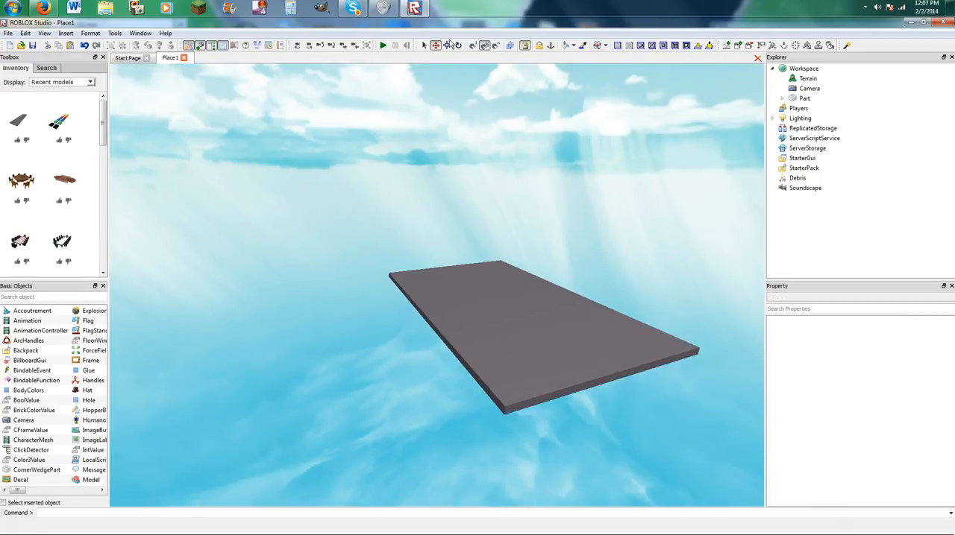
# Try rotating the platform around its different axes with the Rotate tool.
pyautogui.click(447, 46)
pyautogui.click(458, 45)
pyautogui.click(509, 338)
pyautogui.moveTo(435, 261); pyautogui.dragTo(690, 326)
pyautogui.moveTo(514, 116); pyautogui.dragTo(390, 159)
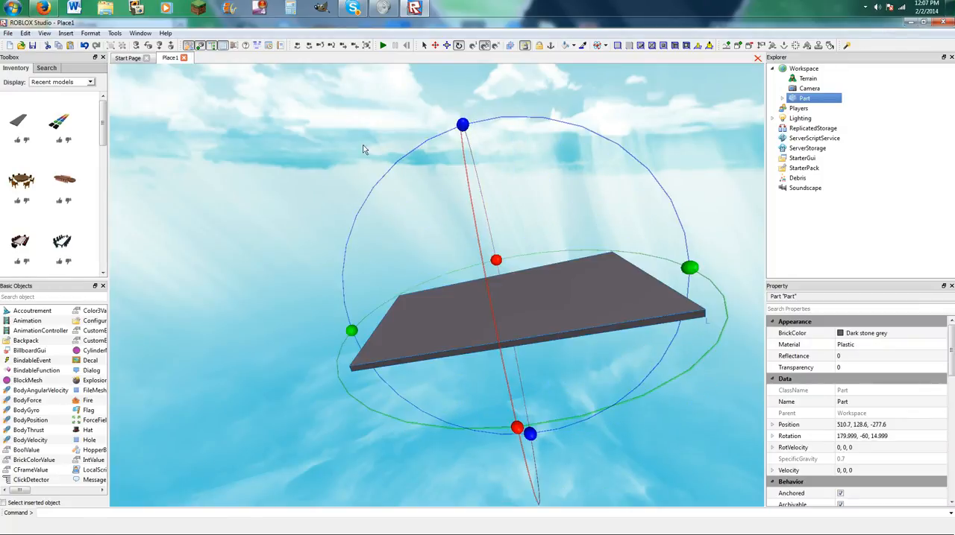
pyautogui.moveTo(518, 429); pyautogui.dragTo(548, 424)
pyautogui.moveTo(624, 419); pyautogui.dragTo(633, 338, button='right')
pyautogui.click(578, 214)
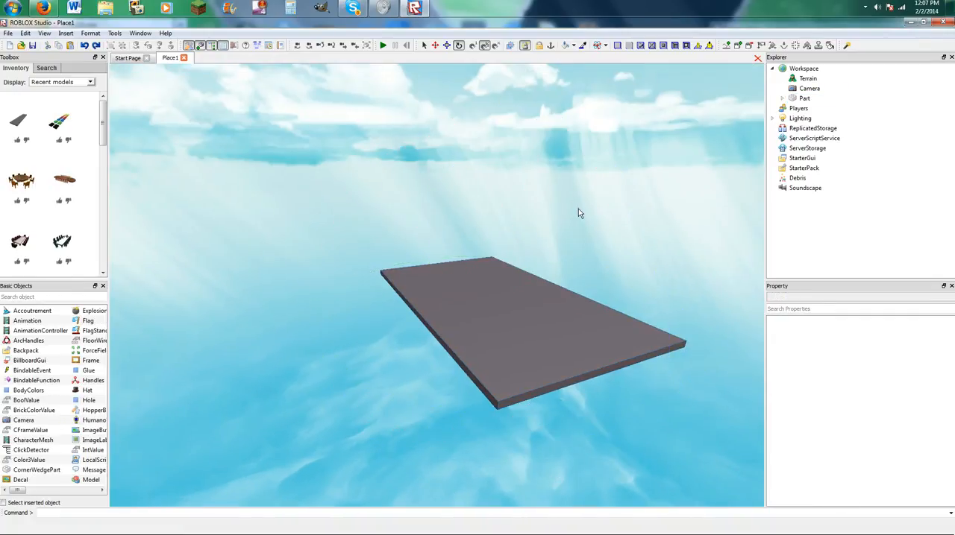
# Try moving the platform freely through the scene with the Select tool.
pyautogui.click(423, 45)
pyautogui.click(497, 290)
pyautogui.moveTo(497, 290); pyautogui.dragTo(508, 264)
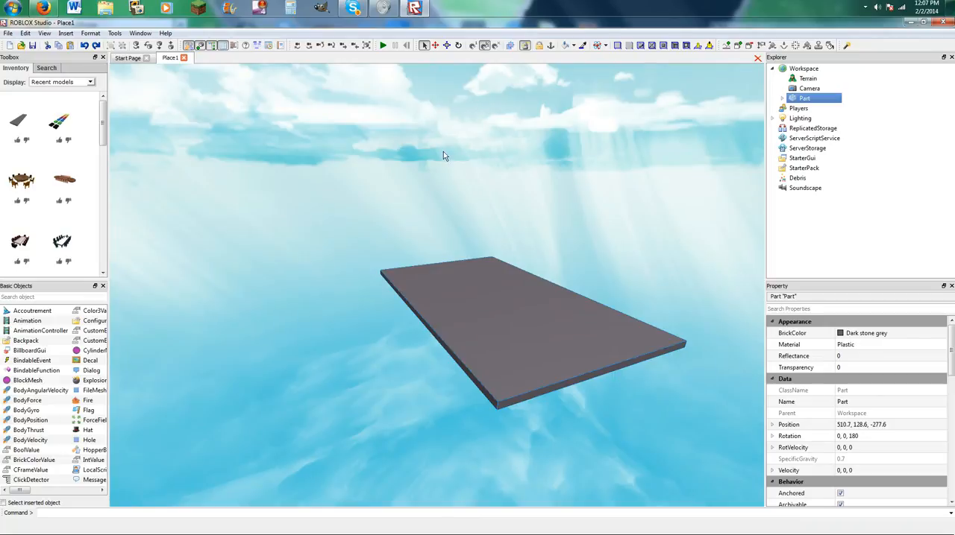
pyautogui.moveTo(486, 335); pyautogui.dragTo(487, 272)
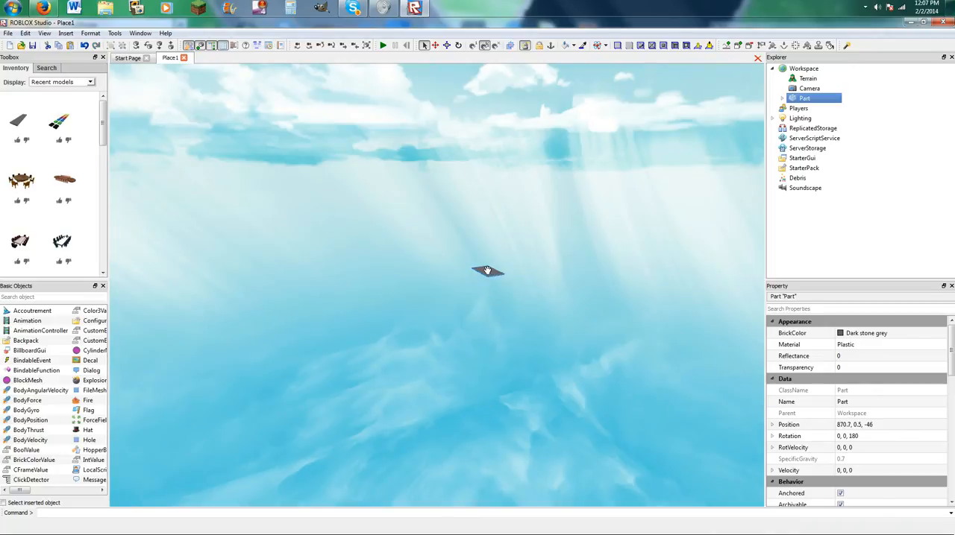
pyautogui.scroll(5, 487, 270)
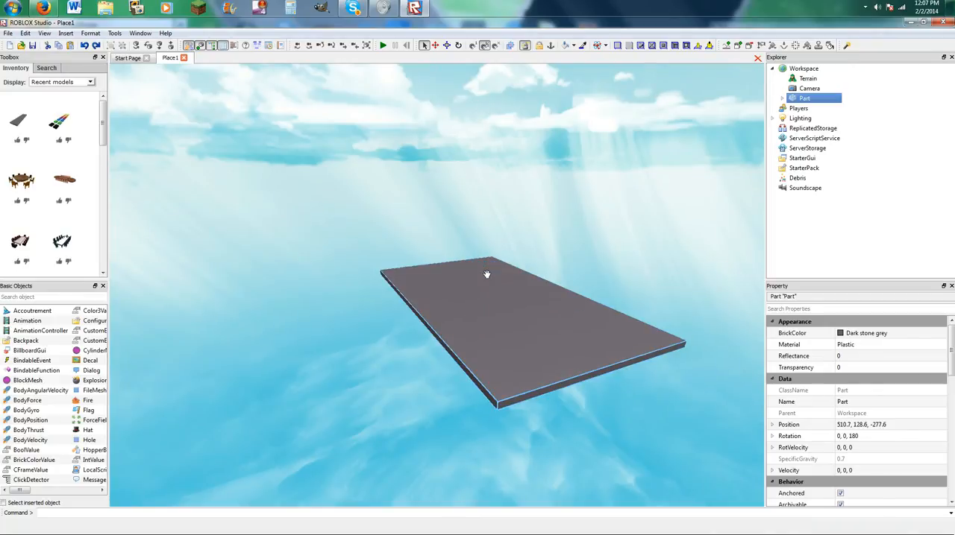
pyautogui.moveTo(486, 274); pyautogui.dragTo(486, 276)
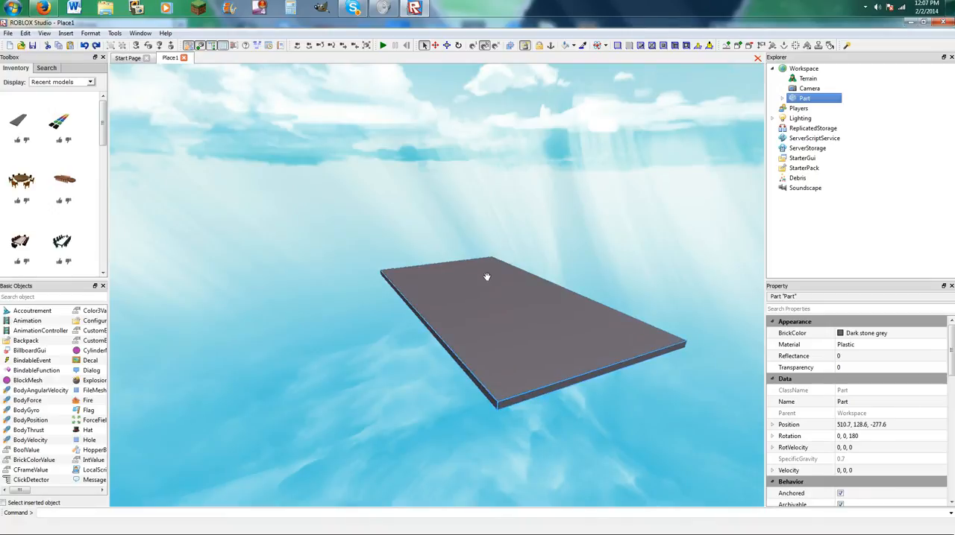
# Delete the platform, undo the deletion, and duplicate the platform.
pyautogui.press('Delete')
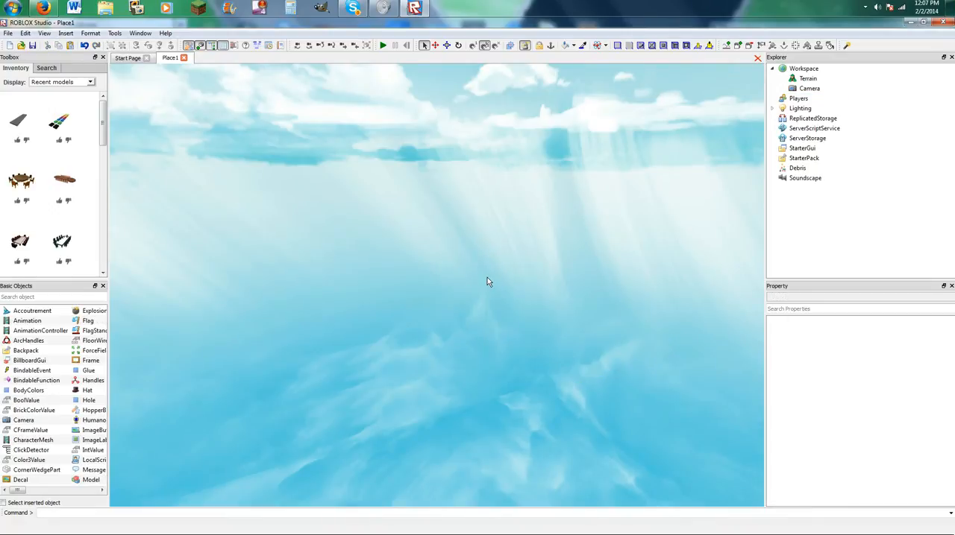
pyautogui.hotkey('ctrl', 'z')
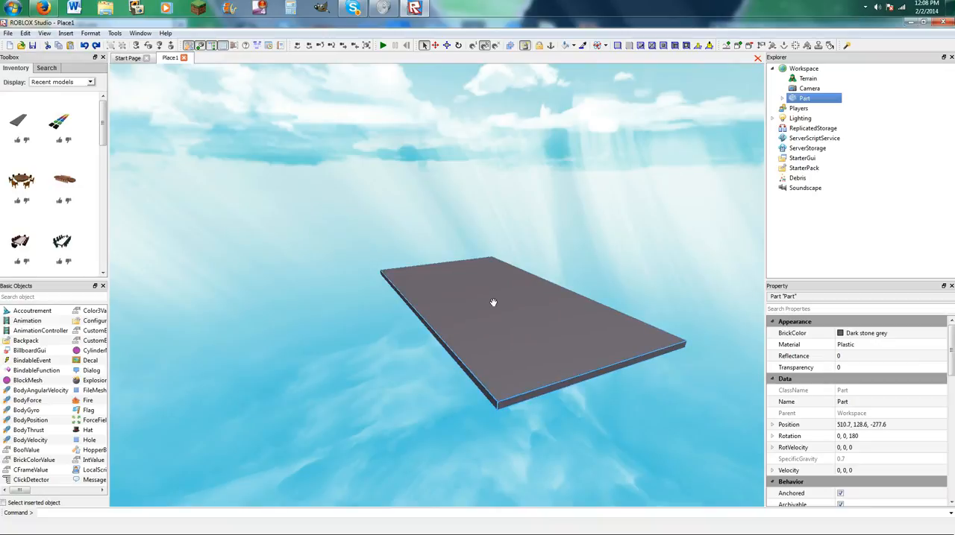
pyautogui.hotkey('ctrl', 'd')
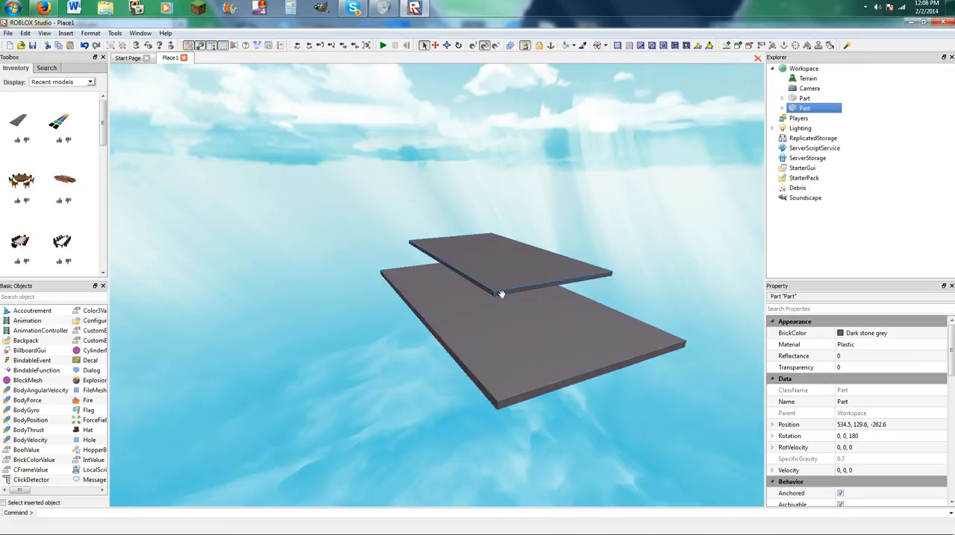
pyautogui.scroll(5, 502, 295)
pyautogui.scroll(-5, 501, 295)
# Select both platforms, group them into one model, and ungroup them again.
pyautogui.keyDown('ctrl'); pyautogui.click(459, 341); pyautogui.keyUp('ctrl')
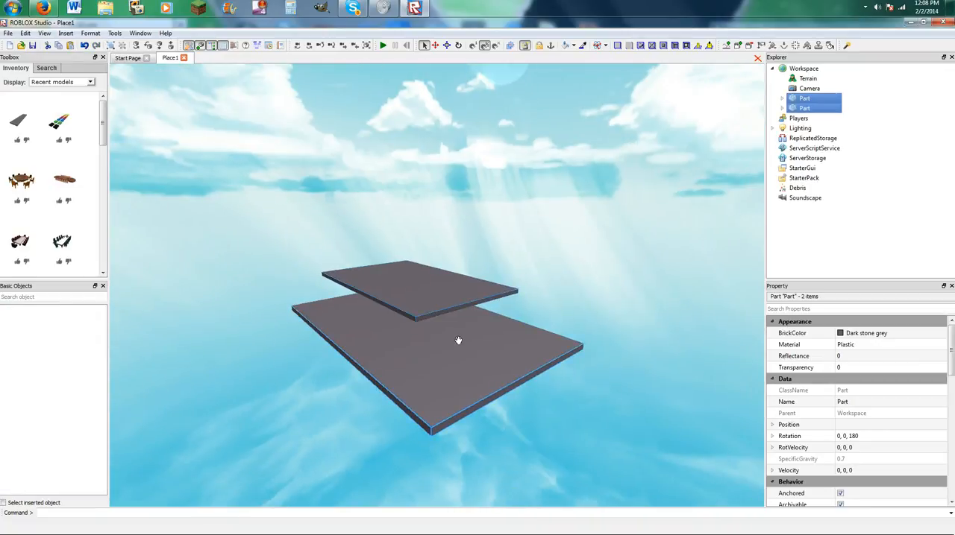
pyautogui.click(433, 303)
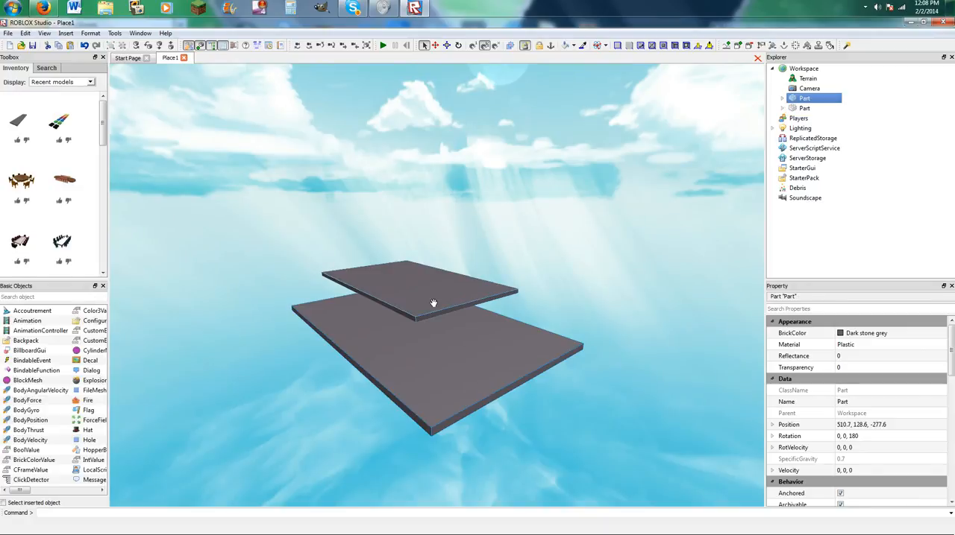
pyautogui.keyDown('ctrl'); pyautogui.click(464, 288); pyautogui.keyUp('ctrl')
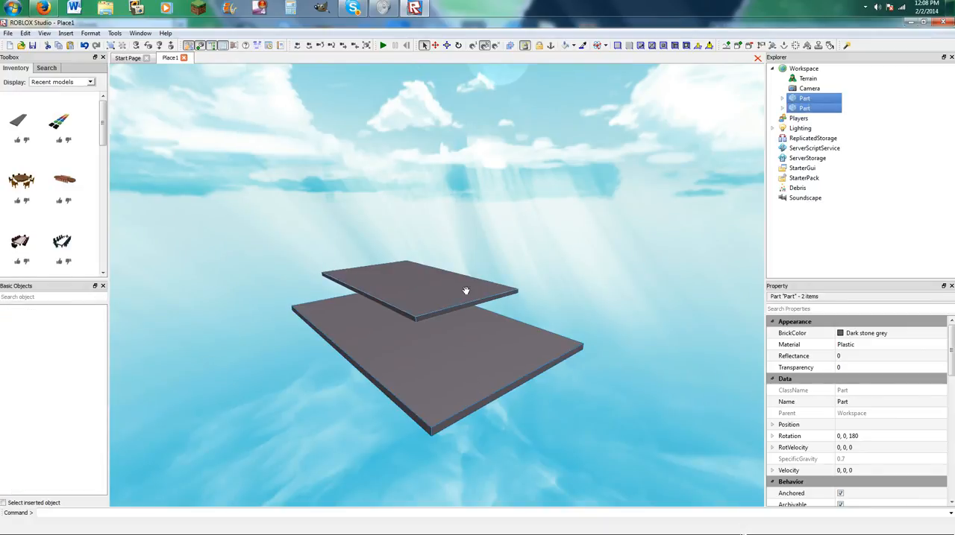
pyautogui.hotkey('ctrl', 'g')
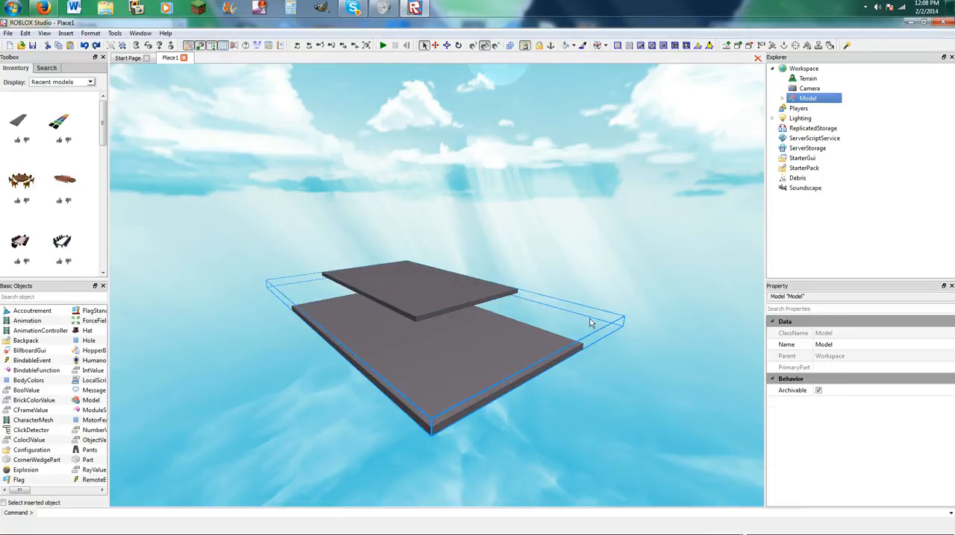
pyautogui.hotkey('ctrl', 'u')
# Try moving the duplicate over the original platform, undo the move, and delete the duplicate.
pyautogui.click(473, 224)
pyautogui.moveTo(426, 273); pyautogui.dragTo(434, 310)
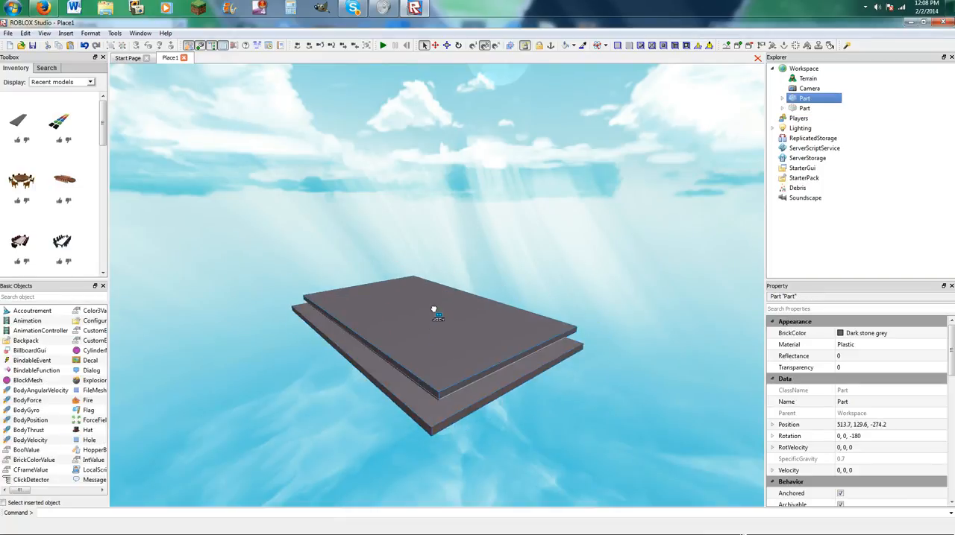
pyautogui.hotkey('ctrl', 'z')
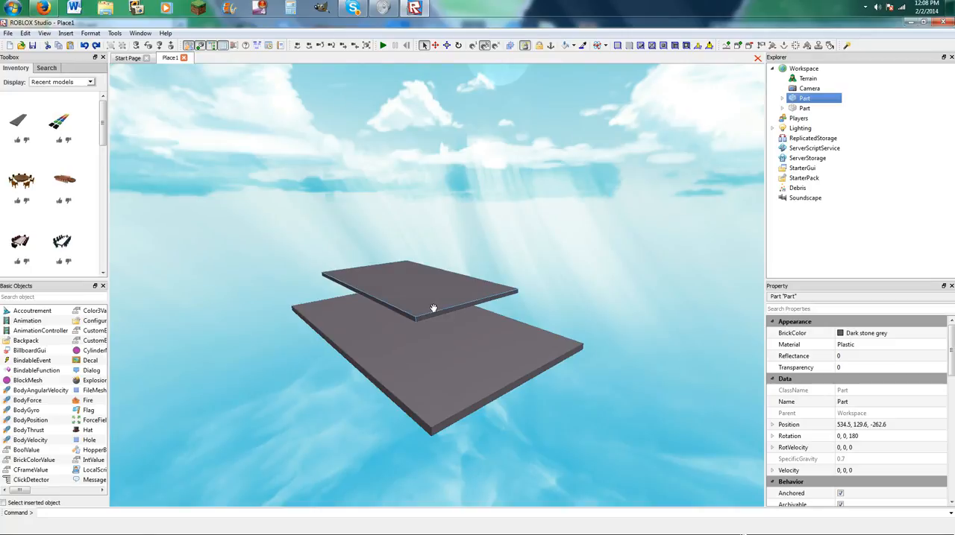
pyautogui.press('Delete')
pyautogui.click(422, 357)
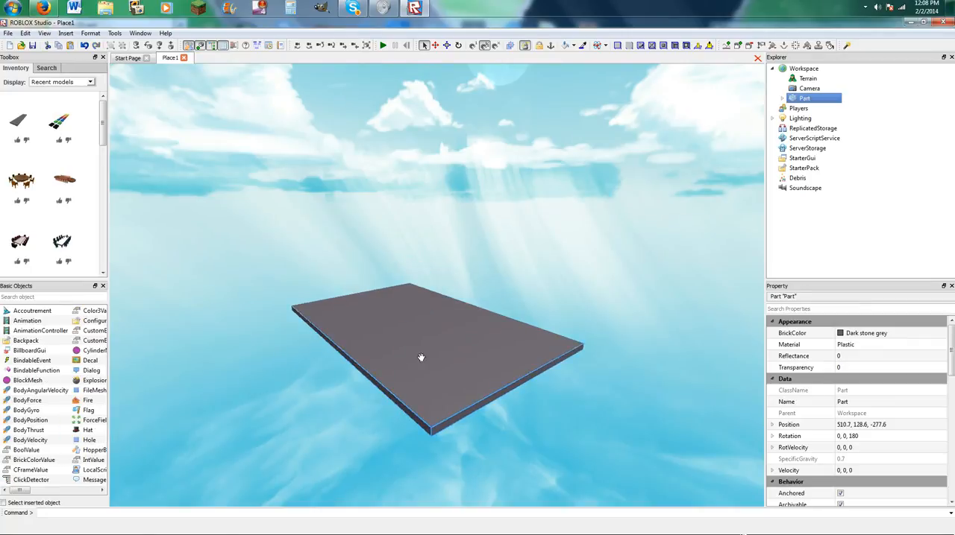
# Fly the camera around, towards and away from the platform to examine it from different sides and distances.
pyautogui.press('d')
pyautogui.press('a')
pyautogui.press('w')
pyautogui.press('d')
pyautogui.press('s')
pyautogui.press('a')
pyautogui.press('s')
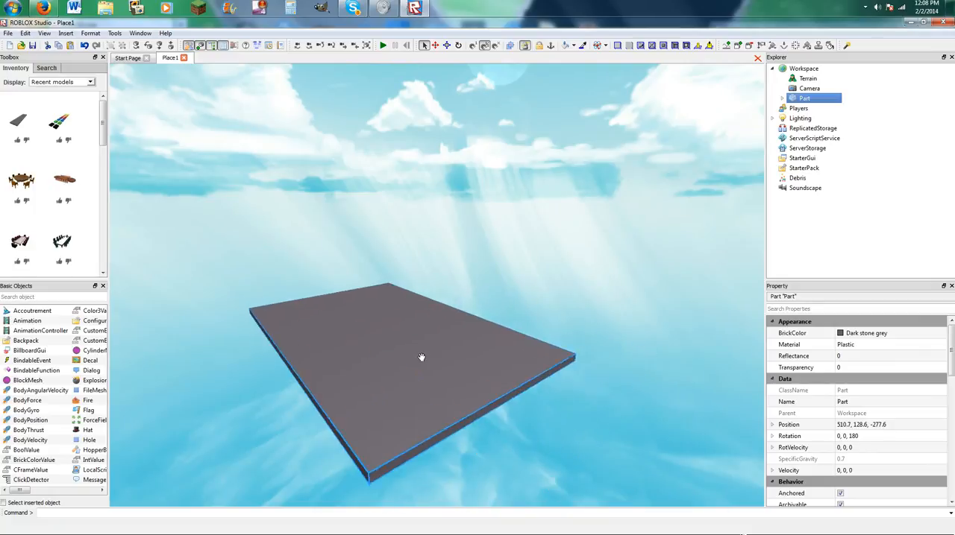
pyautogui.press('a')
pyautogui.press('w')
pyautogui.press('w')
pyautogui.moveTo(421, 357); pyautogui.dragTo(420, 361, button='right')
pyautogui.press('s')
pyautogui.press('a')
pyautogui.press('d')
pyautogui.press('w')
pyautogui.press('s')
pyautogui.press('w')
pyautogui.press('s')
pyautogui.press('s')
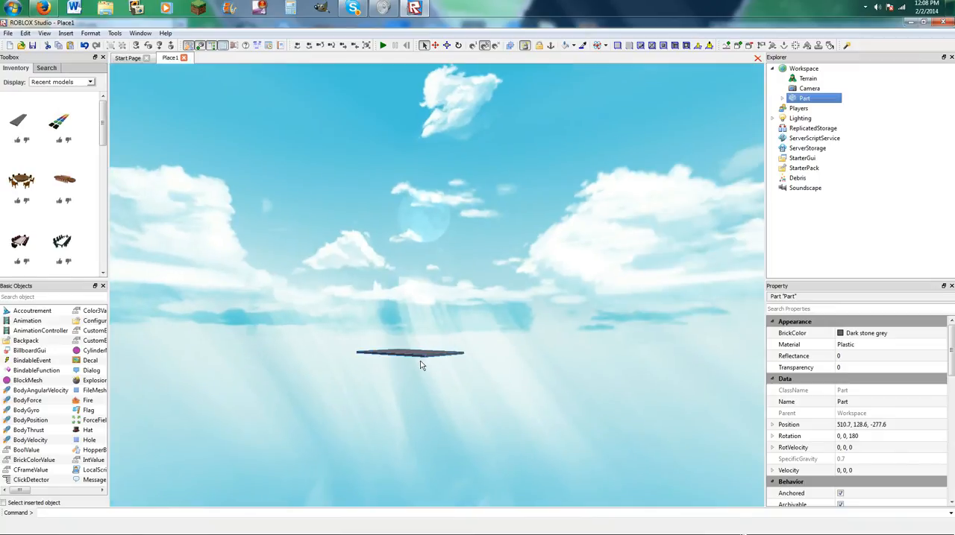
pyautogui.press('a')
pyautogui.scroll(5, 420, 361)
pyautogui.moveTo(418, 294); pyautogui.dragTo(418, 295, button='right')
pyautogui.press('w')
# Enlarge the platform in length and width with the Resize tool and deselect it.
pyautogui.click(446, 46)
pyautogui.press('f')
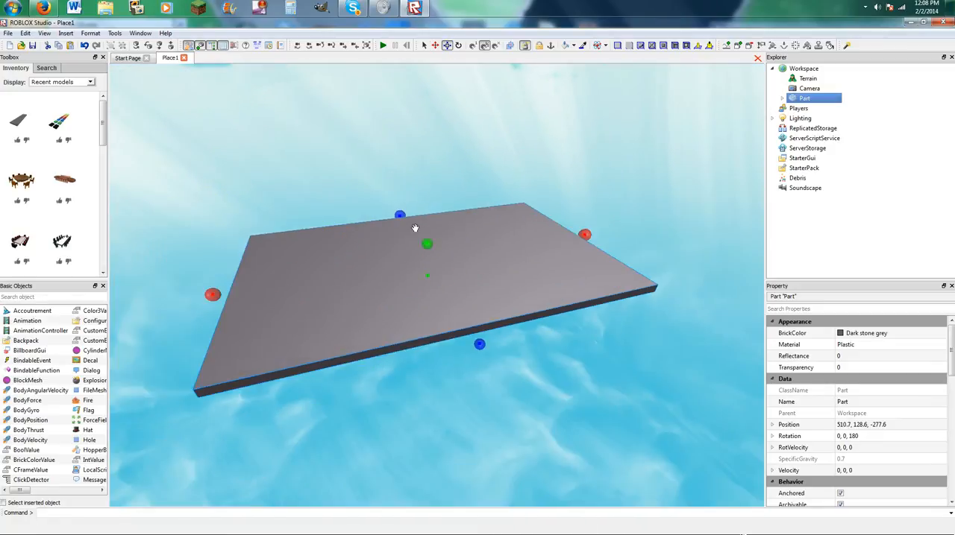
pyautogui.moveTo(483, 315); pyautogui.dragTo(537, 318)
pyautogui.click(449, 208)
pyautogui.press('w')
pyautogui.moveTo(424, 211); pyautogui.dragTo(424, 212, button='right')
pyautogui.press('s')
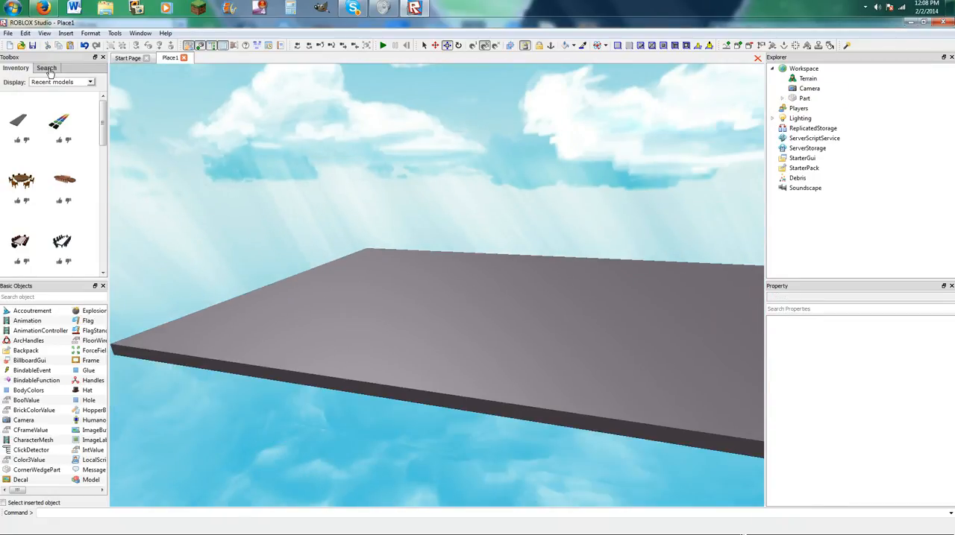
# Search the Toolbox models for "noob" and "robloxian", and insert the blue MrGrey character.
pyautogui.click(48, 68)
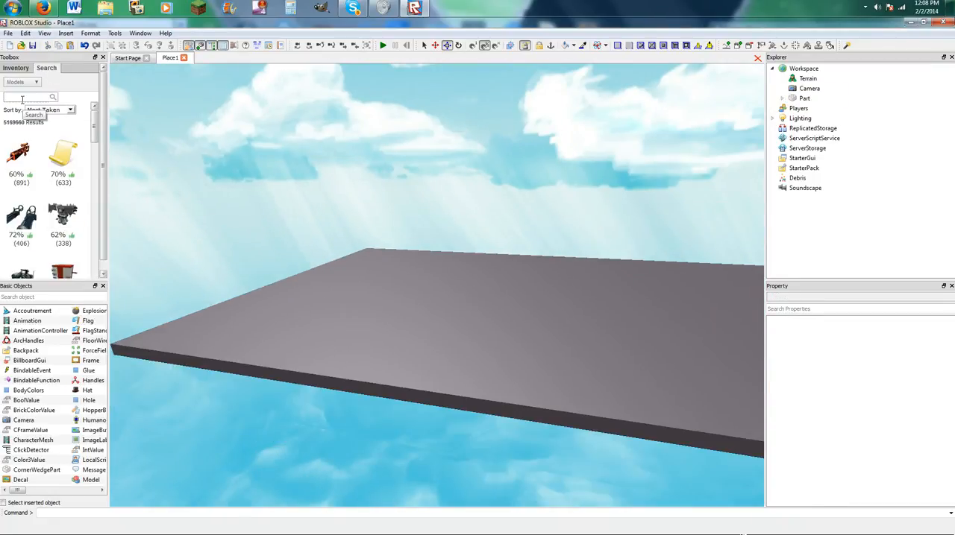
pyautogui.scroll(-3, 64, 192)
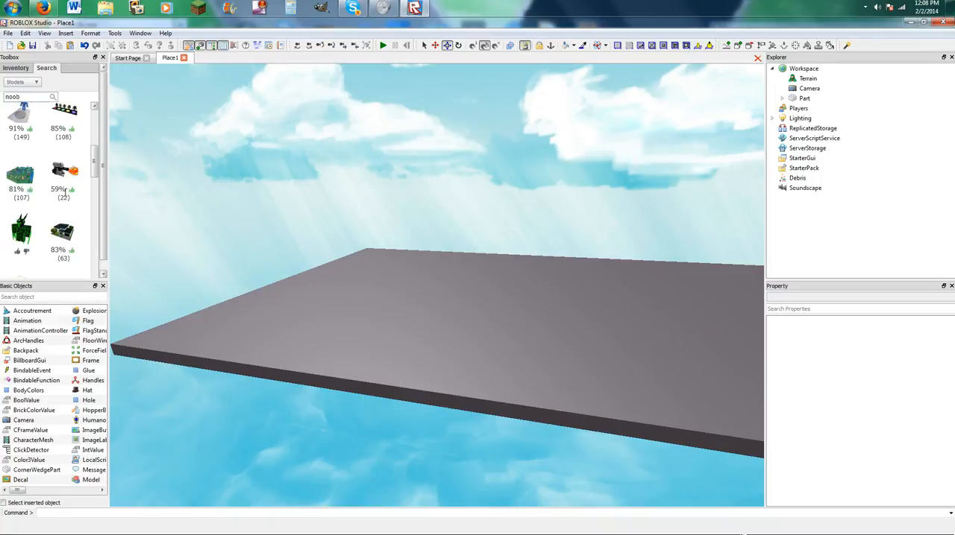
pyautogui.scroll(-4, 64, 192)
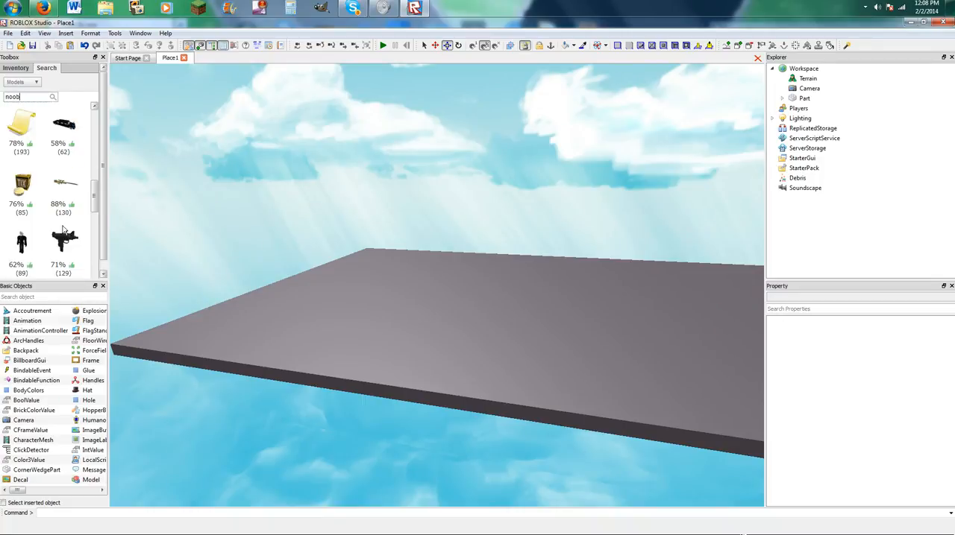
pyautogui.scroll(-4, 44, 237)
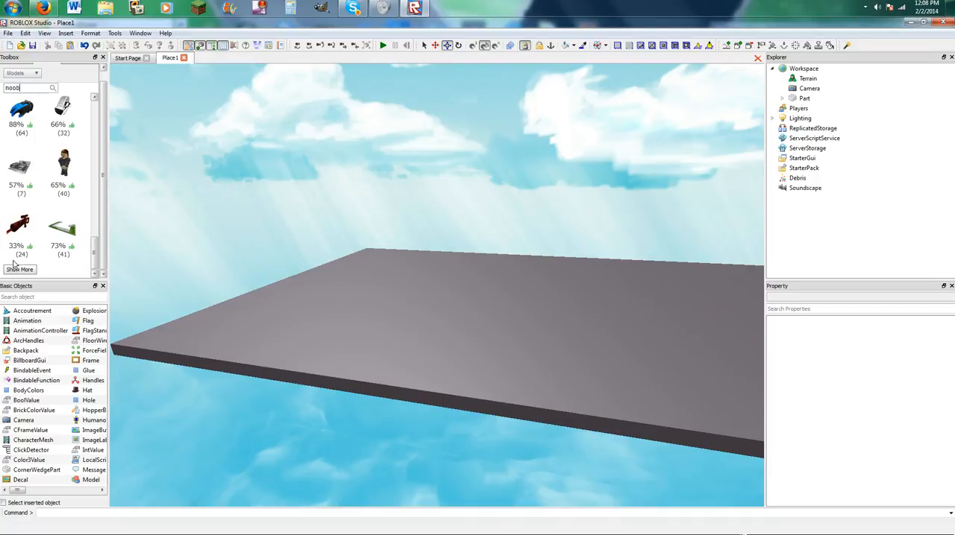
pyautogui.scroll(5, 76, 185)
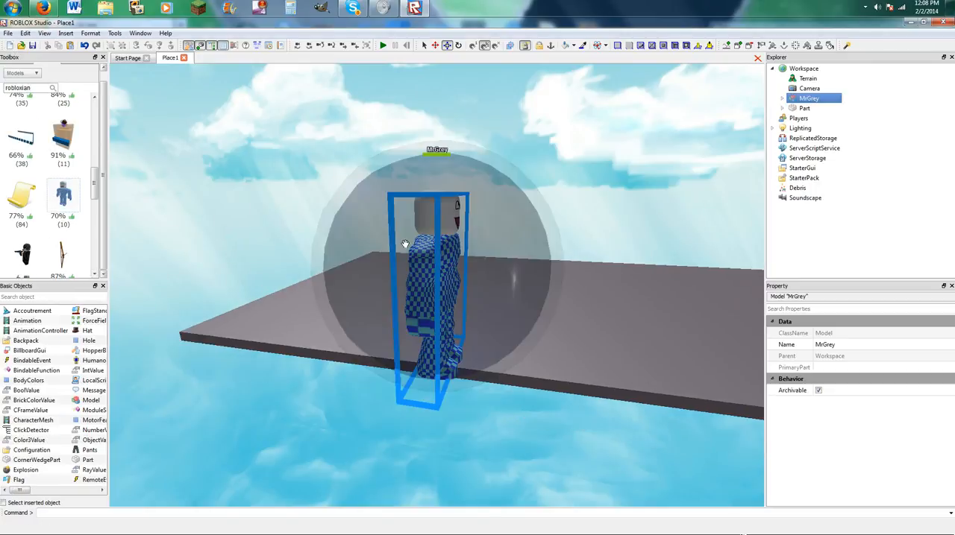
# Place the MrGrey character on the platform to judge the platform's size, and leave everything deselected.
pyautogui.moveTo(439, 254); pyautogui.dragTo(432, 256, button='right')
pyautogui.moveTo(433, 255); pyautogui.dragTo(535, 266)
pyautogui.moveTo(535, 265); pyautogui.dragTo(535, 265, button='right')
pyautogui.click(558, 258)
pyautogui.moveTo(588, 261); pyautogui.dragTo(664, 255)
pyautogui.click(643, 210)
pyautogui.press('d')
pyautogui.press('s')
pyautogui.click(494, 289)
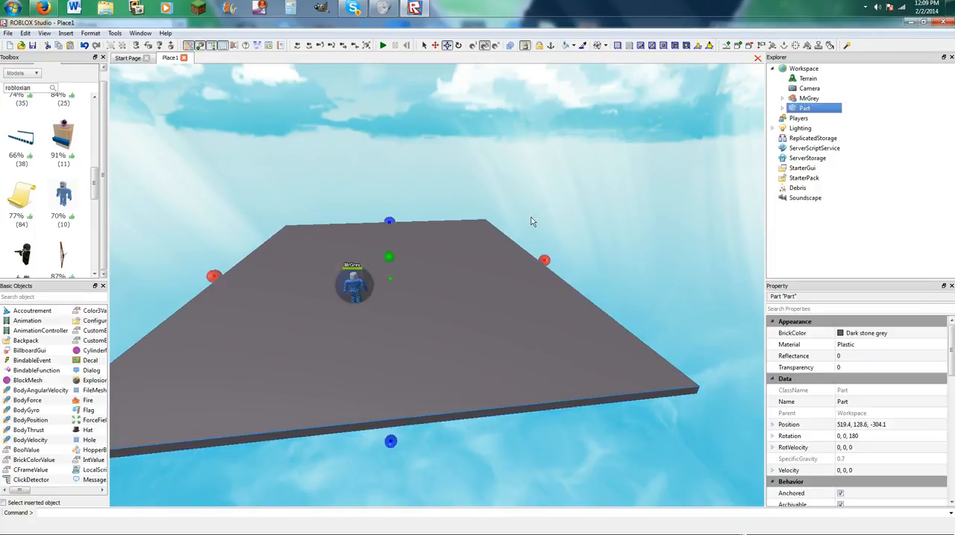
pyautogui.click(543, 192)
# Delete the MrGrey character from the platform.
pyautogui.press('a')
pyautogui.press('w')
pyautogui.press('s')
pyautogui.moveTo(543, 193); pyautogui.dragTo(510, 194, button='right')
pyautogui.press('a')
pyautogui.press('w')
pyautogui.click(502, 245)
pyautogui.press('Delete')
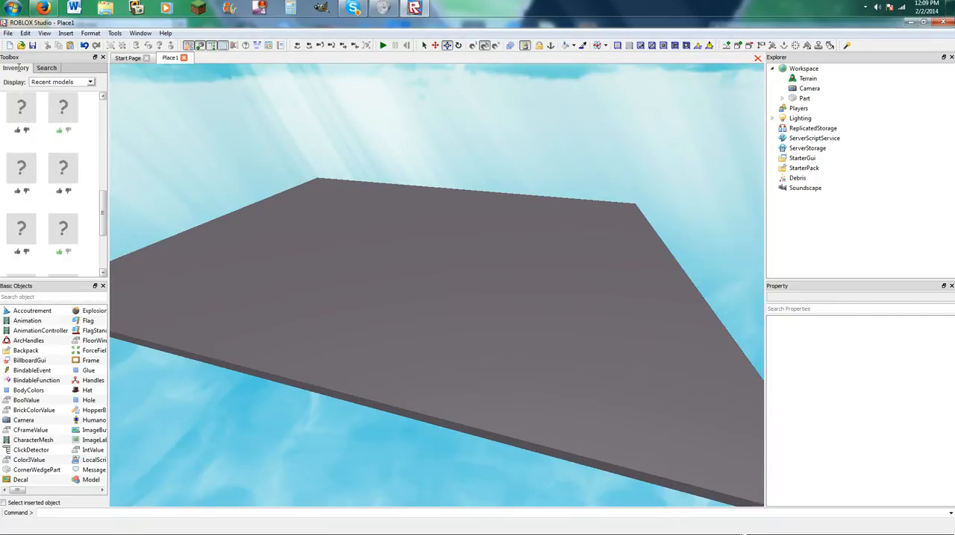
# Insert another grey plank from the recent models at the platform's edge, at about 490.8, 129.6, -296.2.
pyautogui.scroll(7, 78, 198)
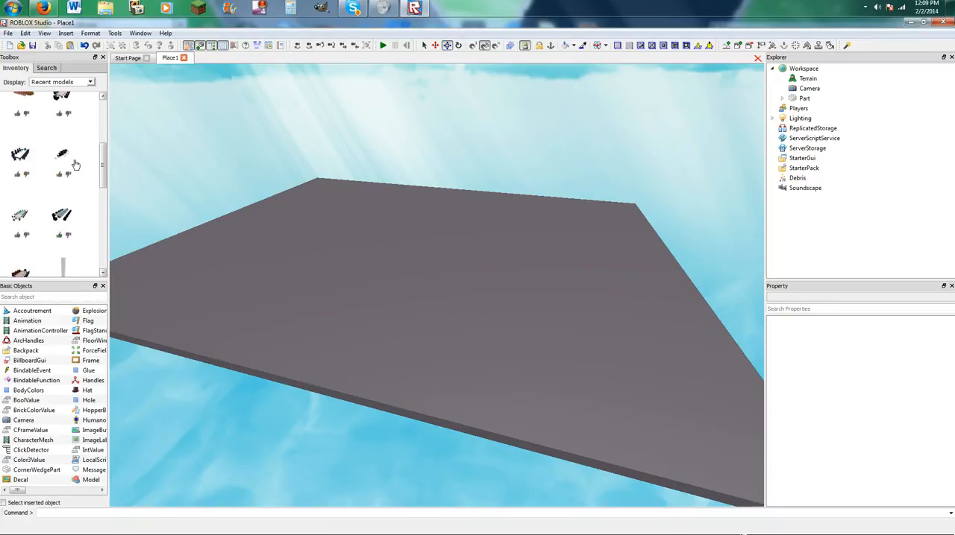
pyautogui.click(59, 121)
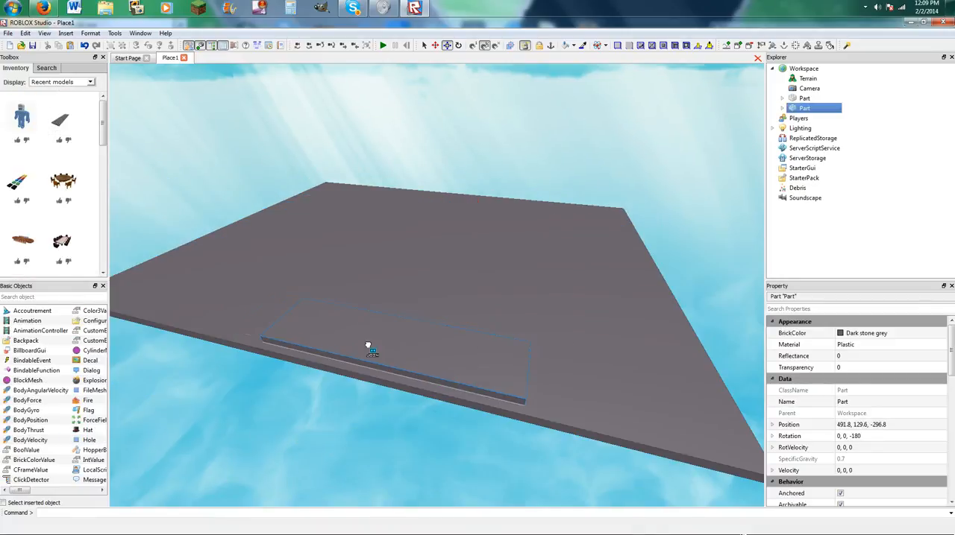
pyautogui.click(368, 355)
pyautogui.press('d')
pyautogui.press('w')
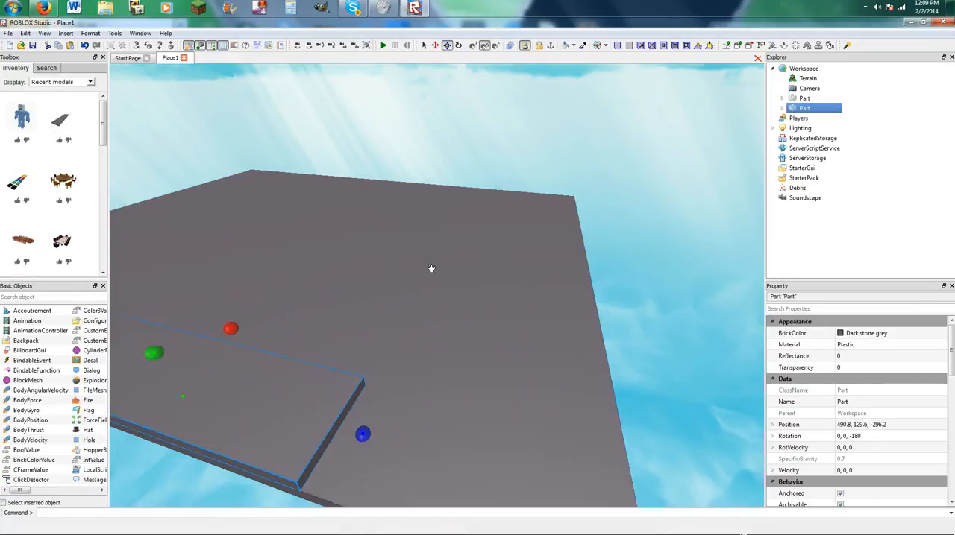
# Rename the large platform as First Brick and deselect it.
pyautogui.click(426, 271)
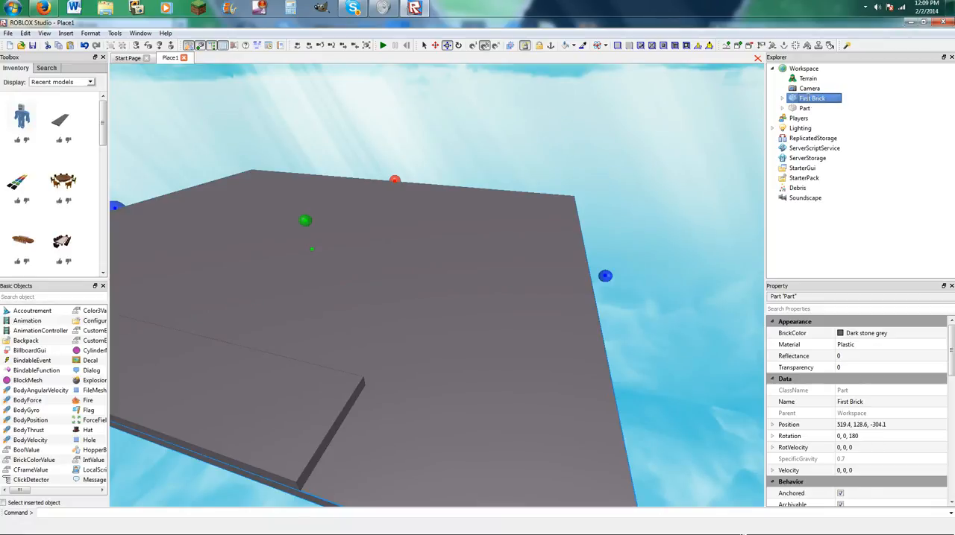
pyautogui.click(645, 206)
# Narrow the new plank to a thin strip along the platform's edge.
pyautogui.click(349, 390)
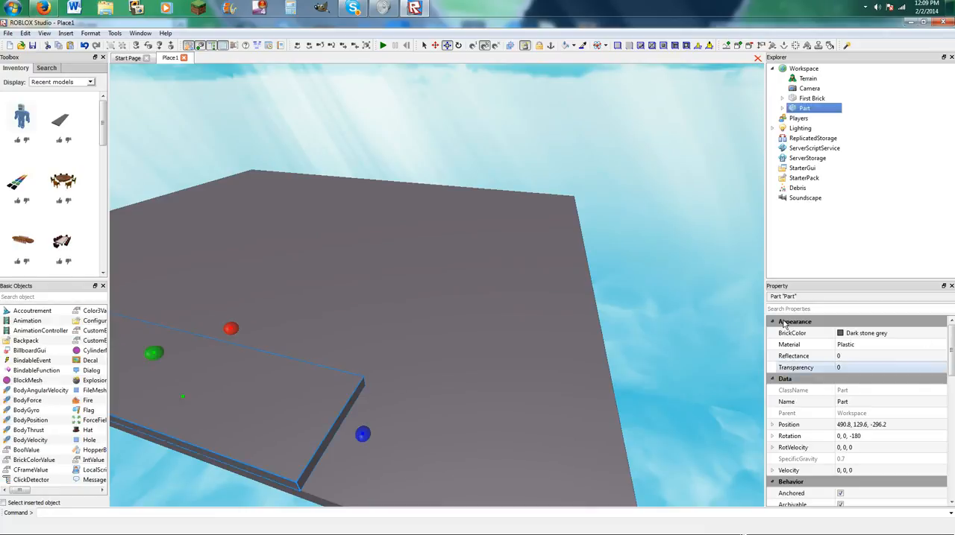
pyautogui.moveTo(678, 272); pyautogui.dragTo(652, 284, button='right')
pyautogui.moveTo(435, 316)
pyautogui.mouseDown()
pyautogui.moveTo(417, 319)
pyautogui.moveTo(425, 322)
pyautogui.mouseUp()
pyautogui.scroll(-3, 418, 319)
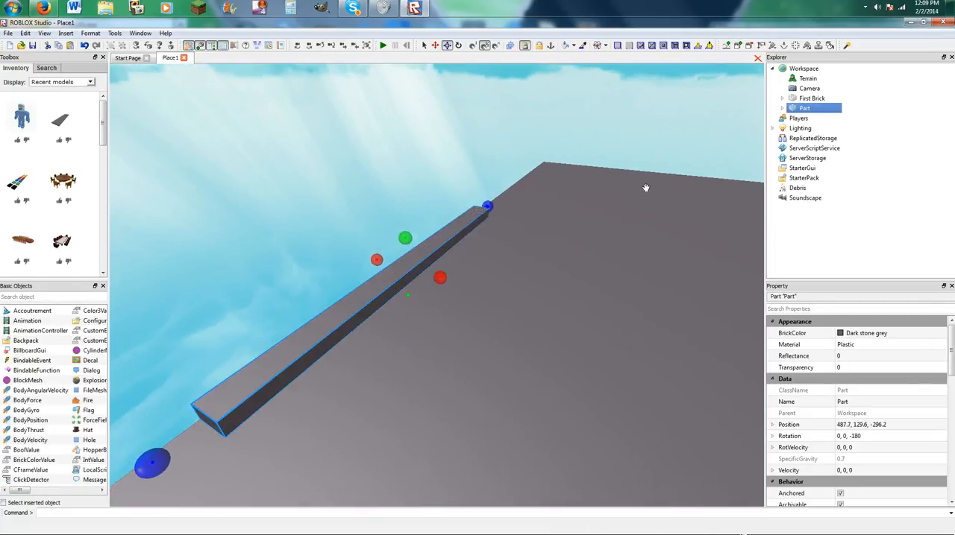
pyautogui.scroll(3, 646, 188)
pyautogui.moveTo(603, 187); pyautogui.dragTo(367, 257, button='right')
pyautogui.moveTo(363, 255); pyautogui.dragTo(363, 255)
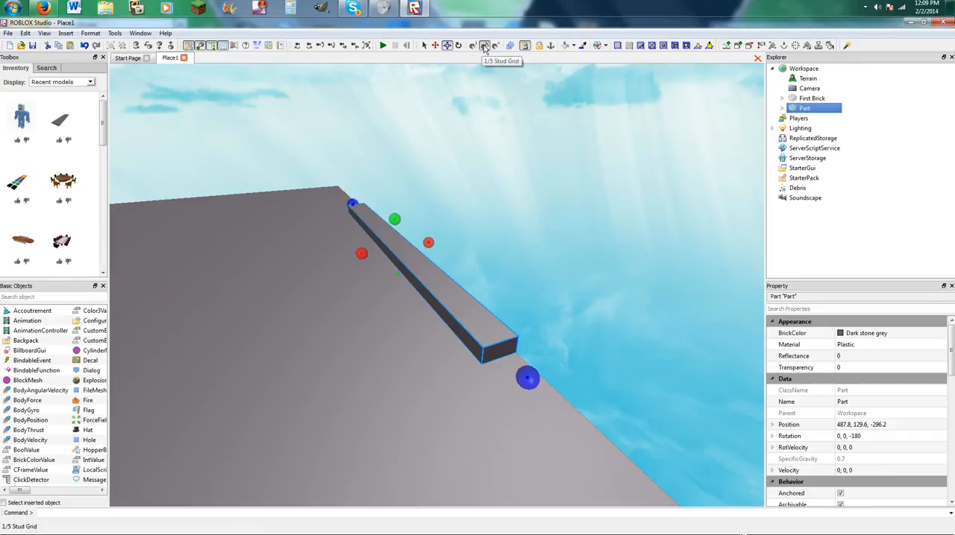
# Lengthen the strip at both ends to span the platform's whole edge, and widen it slightly inward.
pyautogui.moveTo(530, 376); pyautogui.dragTo(698, 369)
pyautogui.moveTo(628, 321); pyautogui.dragTo(626, 321, button='right')
pyautogui.press('a')
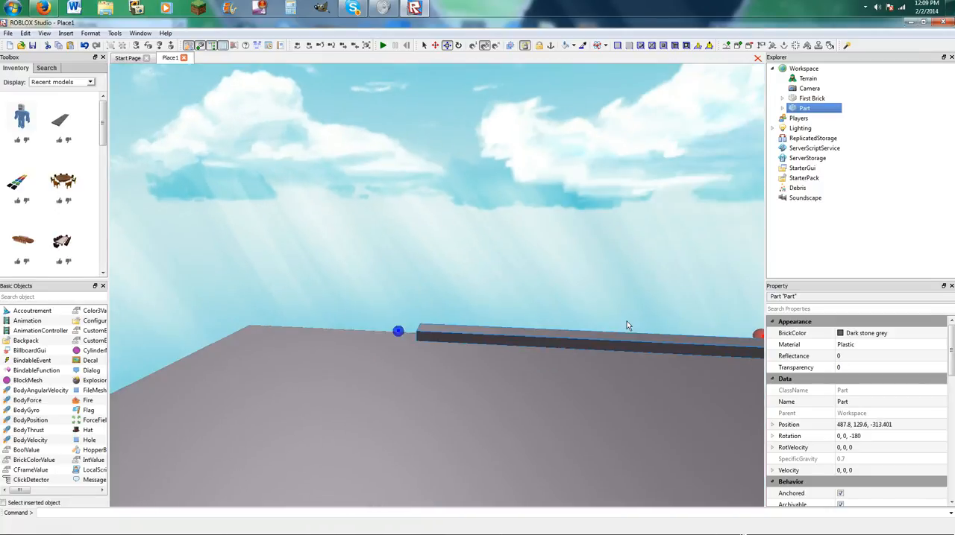
pyautogui.moveTo(577, 351); pyautogui.dragTo(411, 364)
pyautogui.moveTo(410, 363); pyautogui.dragTo(411, 364, button='right')
pyautogui.press('s')
pyautogui.moveTo(411, 364); pyautogui.dragTo(389, 396)
pyautogui.moveTo(440, 335); pyautogui.dragTo(441, 335, button='right')
pyautogui.moveTo(488, 303); pyautogui.dragTo(491, 304)
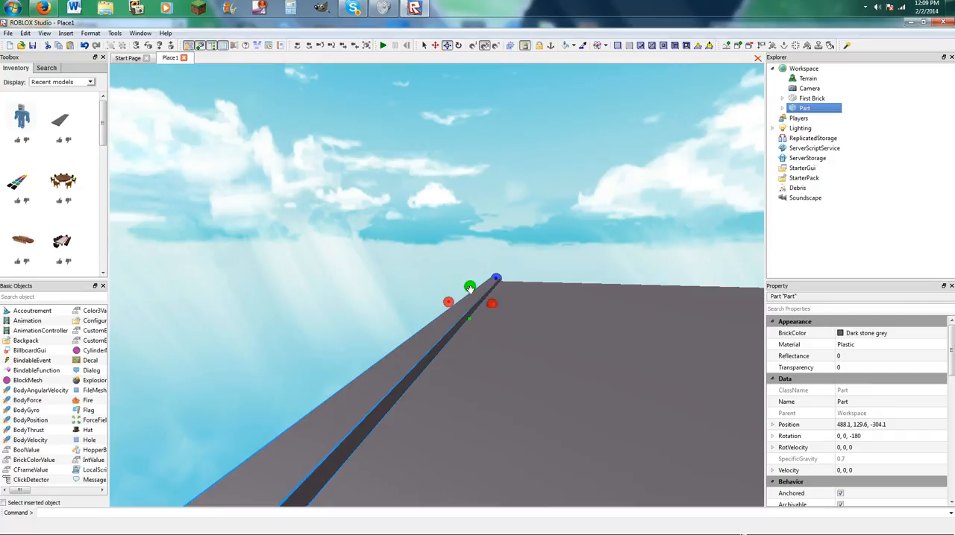
# Raise the height of the edge strip to form a low wall and deselect it.
pyautogui.click(413, 267)
pyautogui.moveTo(412, 267); pyautogui.dragTo(411, 267, button='right')
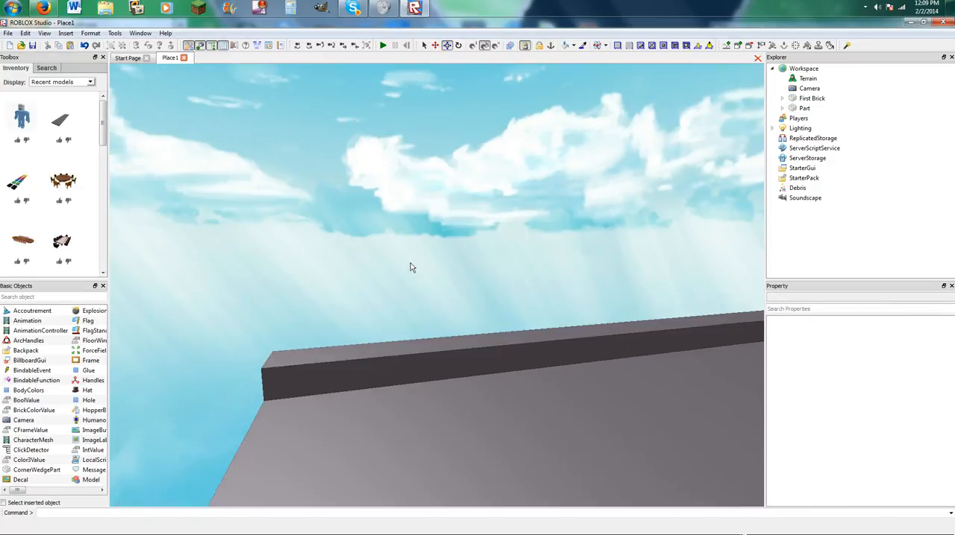
pyautogui.scroll(-2, 409, 267)
pyautogui.click(388, 329)
pyautogui.moveTo(667, 290); pyautogui.dragTo(658, 242)
pyautogui.click(619, 229)
# Duplicate the wall section twice, stacking the copies on top of it.
pyautogui.click(571, 273)
pyautogui.hotkey('ctrl', 'd')
pyautogui.scroll(-1, 571, 274)
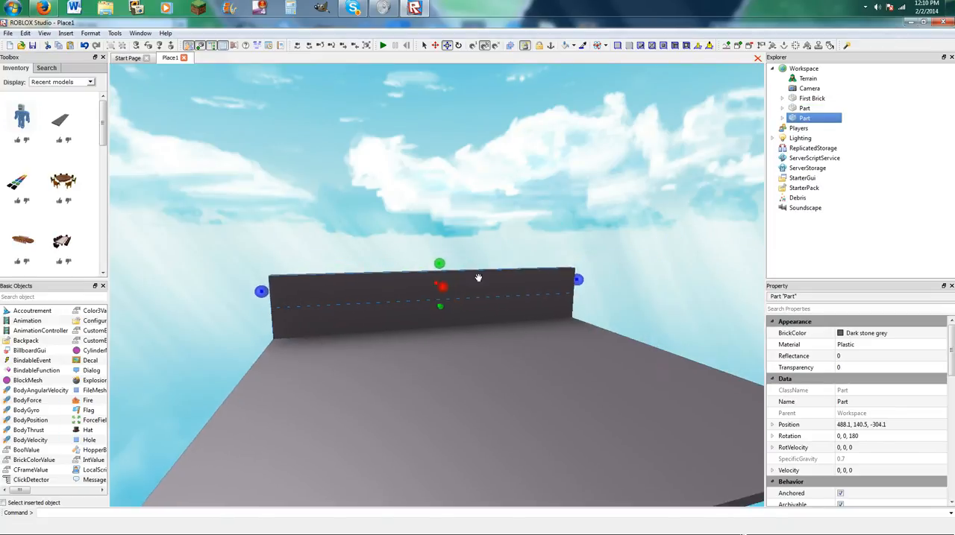
pyautogui.hotkey('ctrl', 'd')
pyautogui.click(427, 182)
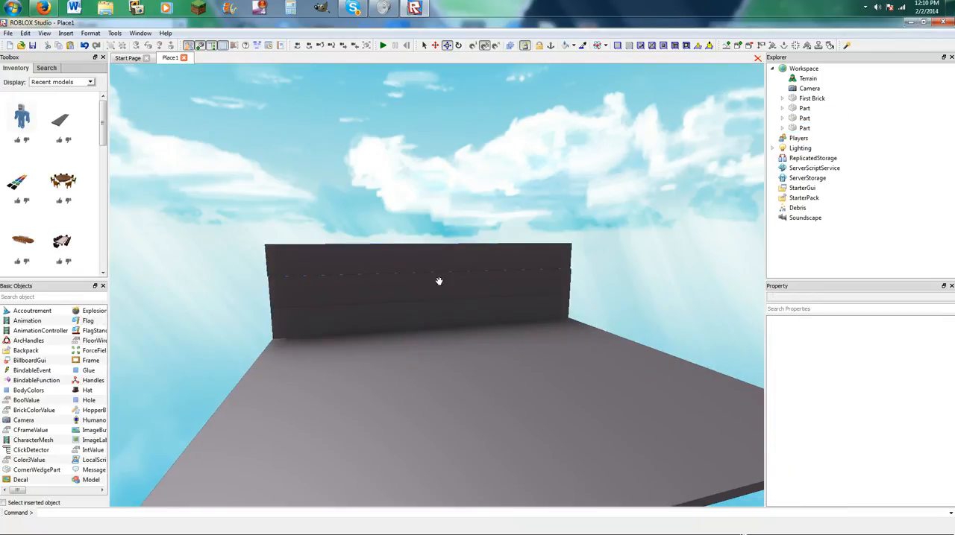
# Shorten the middle wall section at both ends to leave small notches, and deselect it.
pyautogui.click(277, 290)
pyautogui.moveTo(261, 292); pyautogui.dragTo(280, 291)
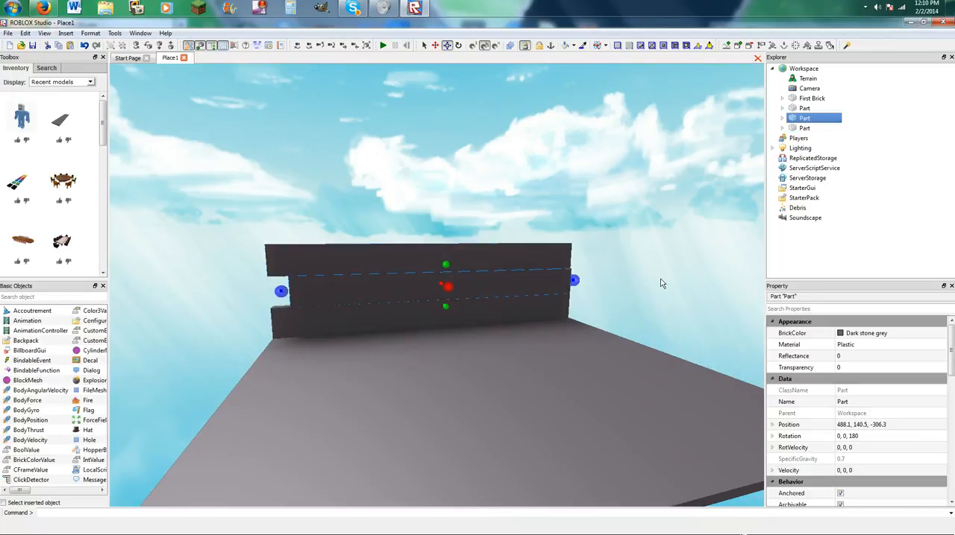
pyautogui.click(730, 276)
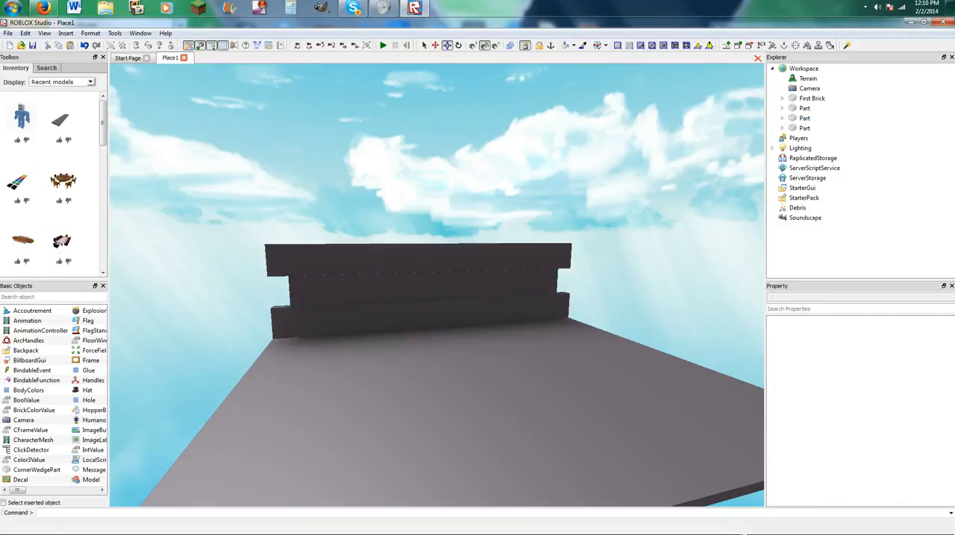
# Insert a dark stone grey plank and lay it flat on the platform in front of the wall.
pyautogui.click(54, 122)
pyautogui.scroll(5, 374, 177)
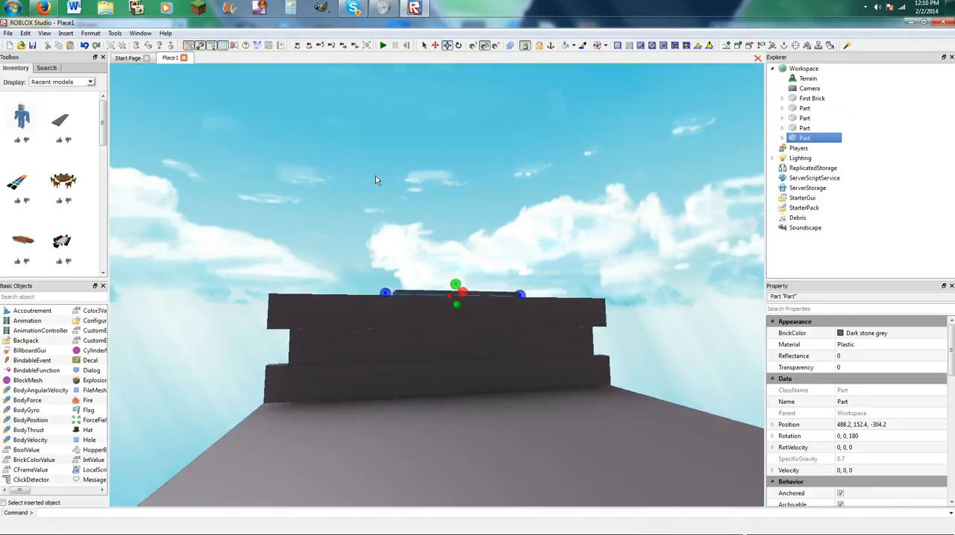
pyautogui.moveTo(374, 178); pyautogui.dragTo(466, 250, button='right')
pyautogui.scroll(-4, 465, 250)
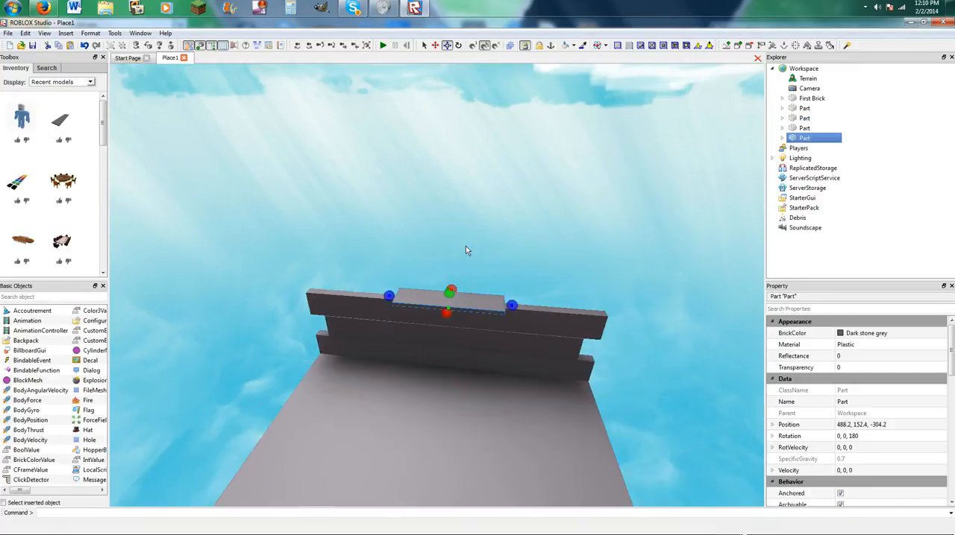
pyautogui.scroll(1, 467, 252)
pyautogui.click(527, 307)
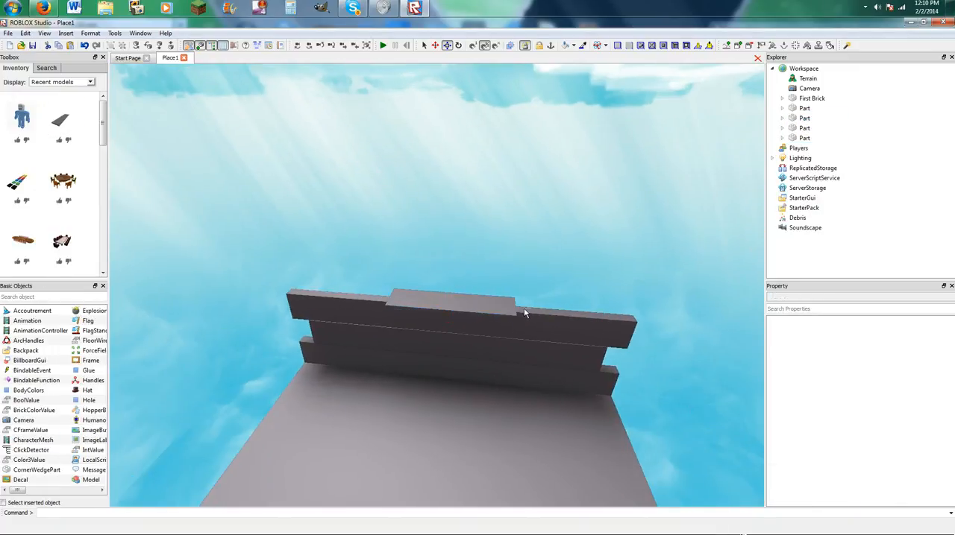
pyautogui.click(507, 309)
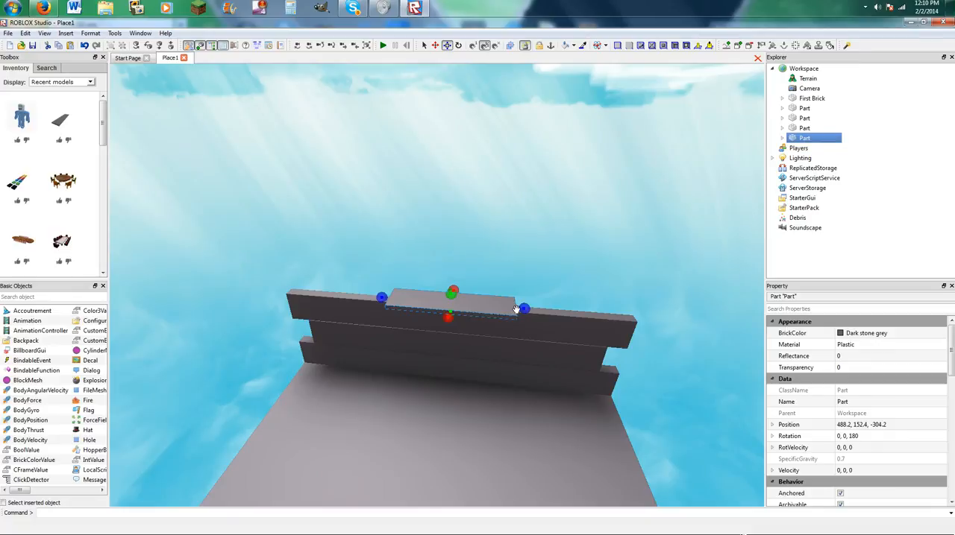
pyautogui.moveTo(523, 309); pyautogui.dragTo(494, 316)
pyautogui.scroll(5, 494, 315)
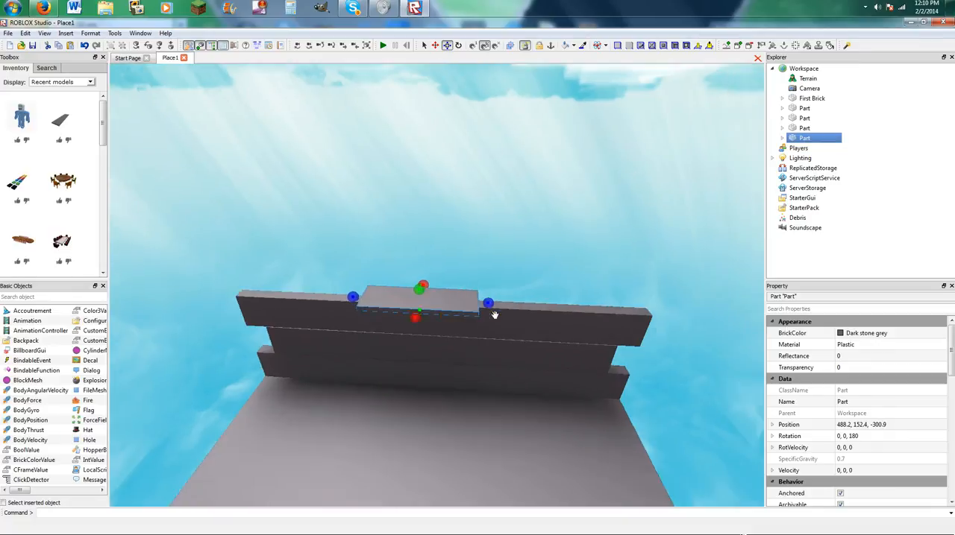
pyautogui.scroll(1, 494, 316)
pyautogui.moveTo(163, 279); pyautogui.dragTo(475, 473)
pyautogui.moveTo(409, 333); pyautogui.dragTo(395, 311, button='right')
pyautogui.scroll(1, 503, 255)
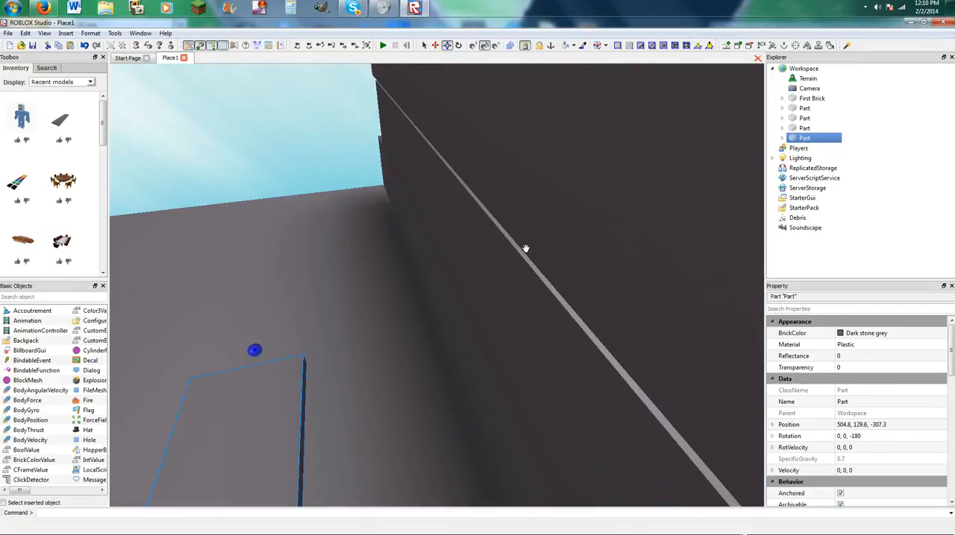
# Adjust the thickness of the top wall section so its faces line up with the sections below.
pyautogui.click(550, 252)
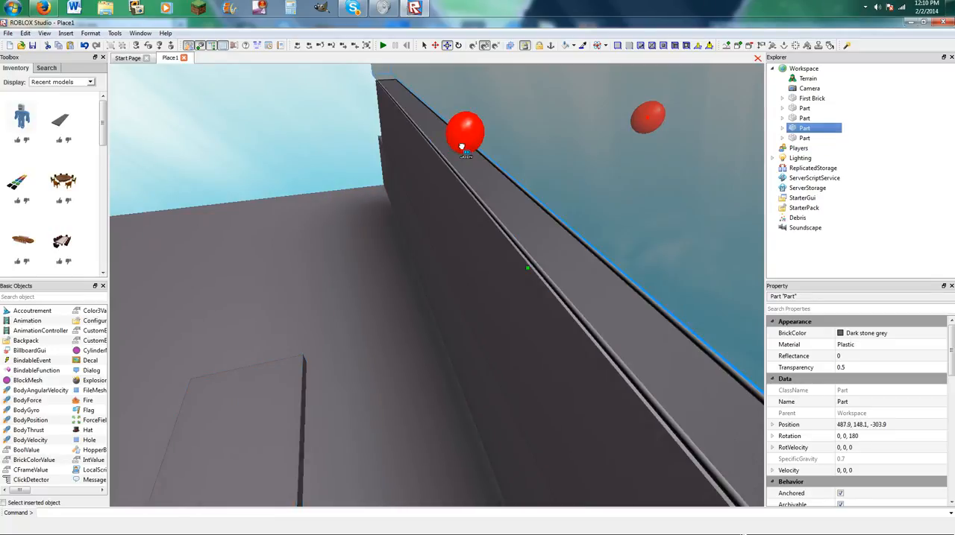
pyautogui.moveTo(457, 148); pyautogui.dragTo(458, 157)
pyautogui.moveTo(457, 161)
pyautogui.mouseDown(button='right')
pyautogui.moveTo(452, 173)
pyautogui.moveTo(448, 147)
pyautogui.mouseUp(button='right')
pyautogui.moveTo(509, 132); pyautogui.dragTo(489, 141)
pyautogui.press('a')
pyautogui.moveTo(487, 177); pyautogui.dragTo(492, 183, button='right')
pyautogui.press('s')
# Resize the plank into an upright block and fit it flush into the notch at one end of the middle wall section.
pyautogui.click(347, 454)
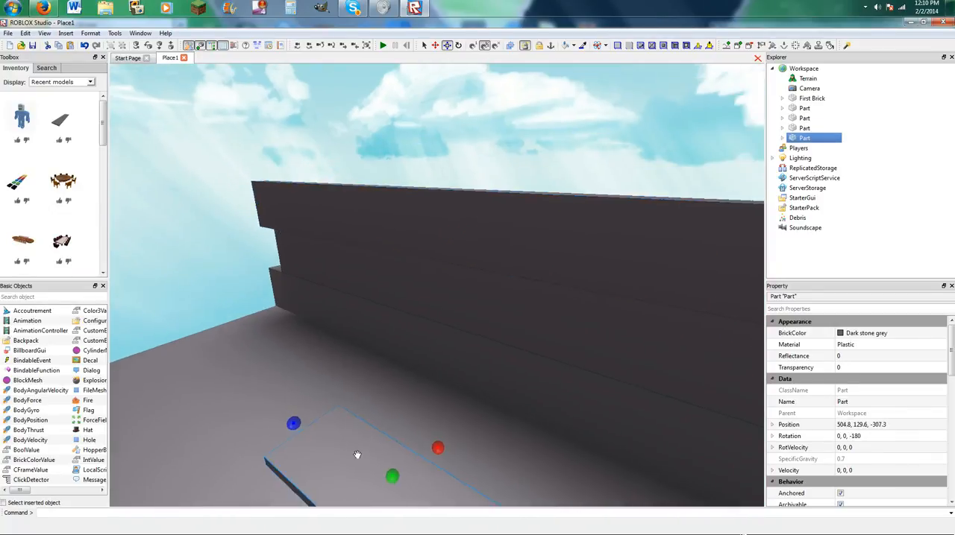
pyautogui.moveTo(347, 454); pyautogui.dragTo(363, 435, button='right')
pyautogui.moveTo(344, 454); pyautogui.dragTo(339, 410)
pyautogui.moveTo(313, 427); pyautogui.dragTo(385, 373)
pyautogui.moveTo(385, 373); pyautogui.dragTo(361, 372, button='right')
pyautogui.moveTo(300, 427); pyautogui.dragTo(352, 346)
pyautogui.moveTo(436, 321); pyautogui.dragTo(467, 298)
pyautogui.moveTo(452, 305)
pyautogui.mouseDown(button='right')
pyautogui.moveTo(467, 298)
pyautogui.moveTo(448, 296)
pyautogui.mouseUp(button='right')
pyautogui.moveTo(467, 298); pyautogui.dragTo(243, 408)
pyautogui.moveTo(287, 448); pyautogui.dragTo(421, 290)
pyautogui.moveTo(420, 290); pyautogui.dragTo(420, 290, button='right')
pyautogui.scroll(2, 432, 288)
pyautogui.moveTo(482, 275); pyautogui.dragTo(490, 273)
pyautogui.moveTo(490, 273); pyautogui.dragTo(458, 303, button='right')
pyautogui.moveTo(489, 318); pyautogui.dragTo(434, 318)
pyautogui.moveTo(521, 277); pyautogui.dragTo(533, 112)
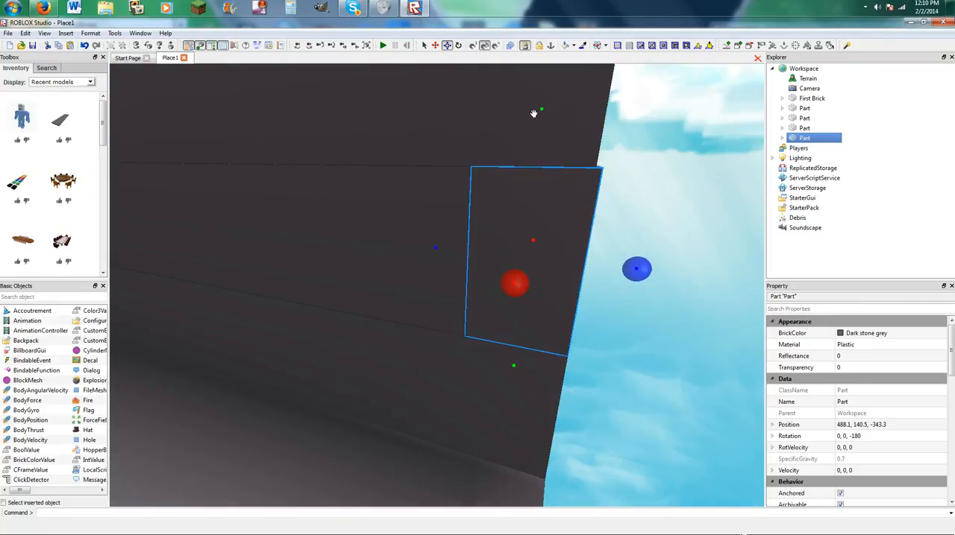
# Duplicate the filler block and fit the copy flush into the notch at the wall's opposite end.
pyautogui.hotkey('ctrl', 'v')
pyautogui.moveTo(475, 207); pyautogui.dragTo(396, 308)
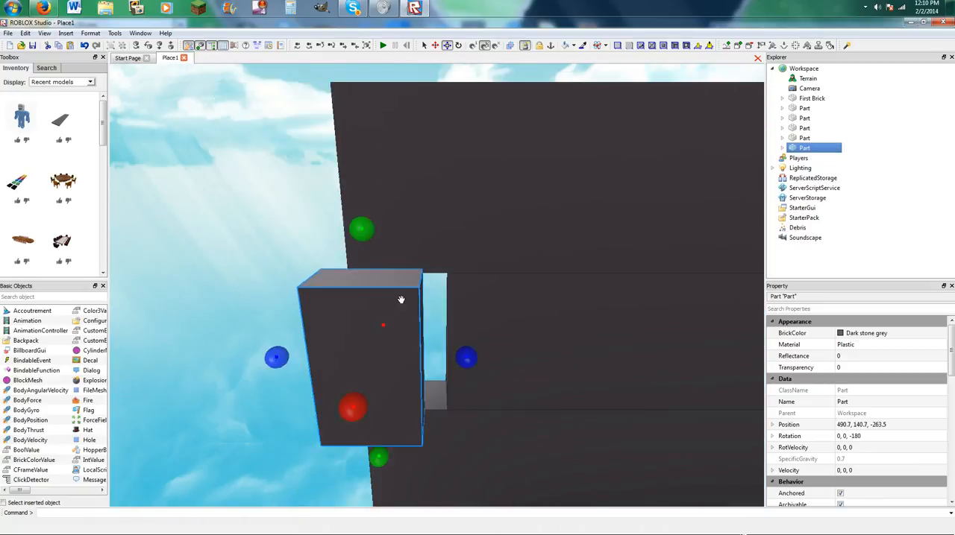
pyautogui.moveTo(365, 232); pyautogui.dragTo(367, 310)
pyautogui.moveTo(381, 386); pyautogui.dragTo(403, 348)
pyautogui.moveTo(393, 333); pyautogui.dragTo(458, 306)
pyautogui.click(372, 269)
pyautogui.click(388, 286)
pyautogui.moveTo(385, 261); pyautogui.dragTo(383, 192)
pyautogui.moveTo(458, 283); pyautogui.dragTo(452, 284)
pyautogui.moveTo(283, 331); pyautogui.dragTo(320, 322)
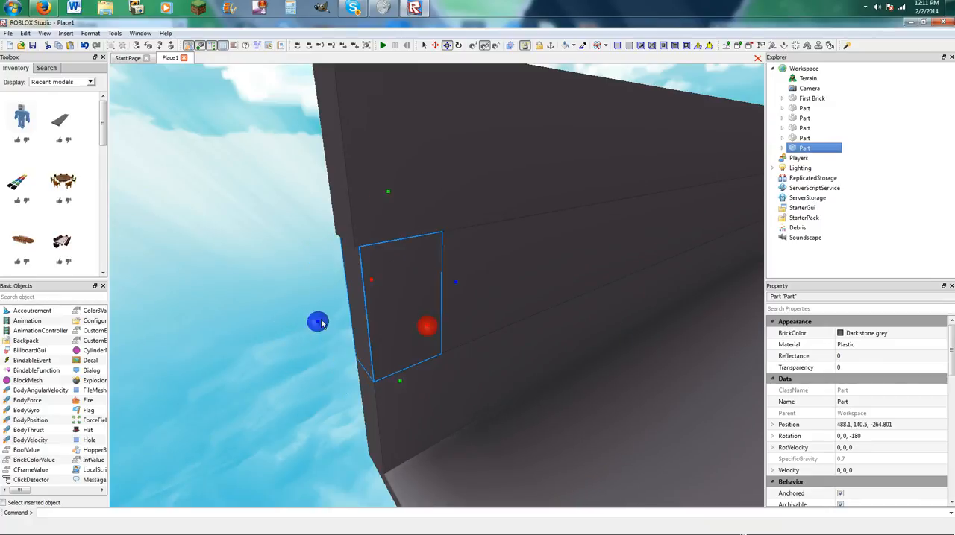
# Adjust both ends of the top wall section so they sit flush with the sections below.
pyautogui.click(366, 221)
pyautogui.moveTo(283, 152); pyautogui.dragTo(287, 152)
pyautogui.click(283, 289)
pyautogui.moveTo(282, 288); pyautogui.dragTo(285, 268, button='right')
pyautogui.click(236, 228)
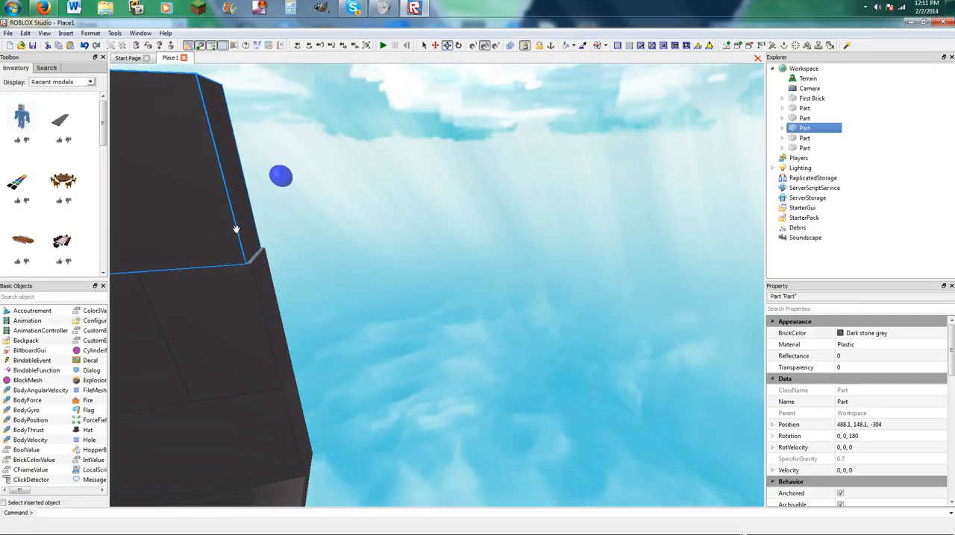
pyautogui.moveTo(283, 183); pyautogui.dragTo(292, 188)
pyautogui.click(340, 219)
pyautogui.moveTo(340, 218); pyautogui.dragTo(441, 204, button='right')
# Make small edge adjustments to the wall sections around the middle one, undo the unwanted changes, and deselect.
pyautogui.click(441, 204)
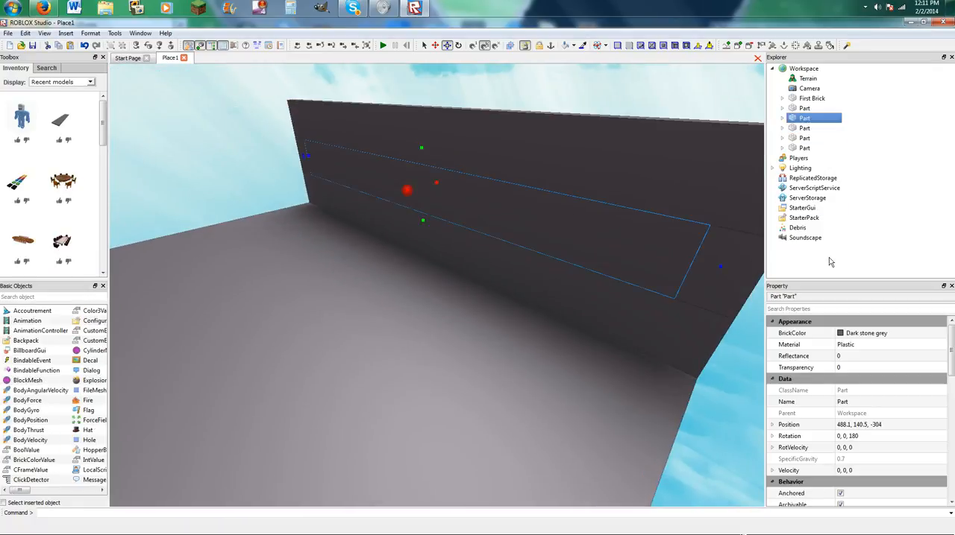
pyautogui.click(456, 227)
pyautogui.moveTo(424, 200); pyautogui.dragTo(423, 232)
pyautogui.click(430, 205)
pyautogui.moveTo(709, 283); pyautogui.dragTo(690, 333)
pyautogui.click(301, 151)
pyautogui.moveTo(302, 151); pyautogui.dragTo(304, 152, button='right')
pyautogui.press('w')
pyautogui.moveTo(343, 398); pyautogui.dragTo(343, 402)
pyautogui.hotkey('ctrl', 'z')
pyautogui.moveTo(358, 363); pyautogui.dragTo(356, 363)
pyautogui.hotkey('ctrl', 'z')
pyautogui.moveTo(344, 400); pyautogui.dragTo(340, 426)
pyautogui.click(227, 372)
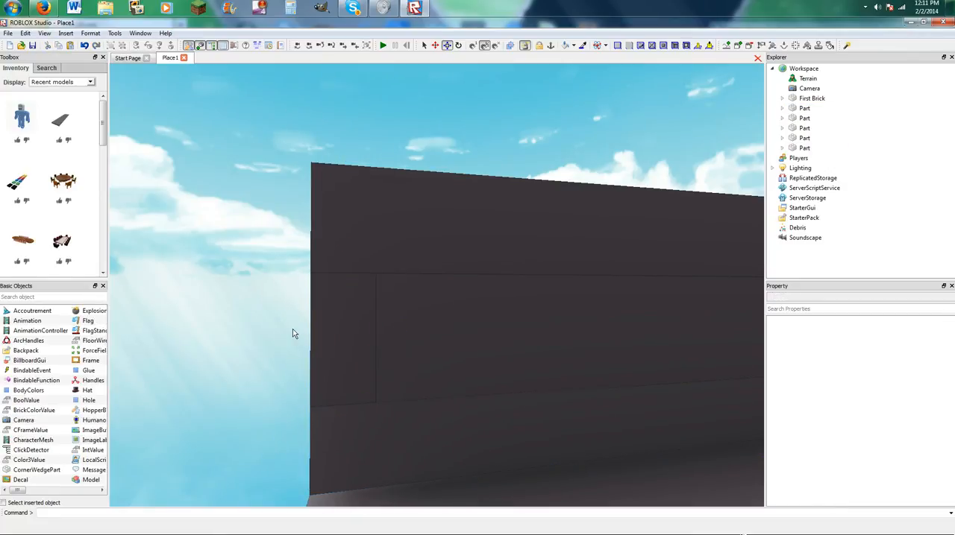
# Adjust the lower edge of the top wall section and the height of one end filler block so they meet cleanly.
pyautogui.moveTo(328, 287); pyautogui.dragTo(348, 305, button='right')
pyautogui.scroll(2, 349, 289)
pyautogui.scroll(-5, 403, 261)
pyautogui.click(493, 224)
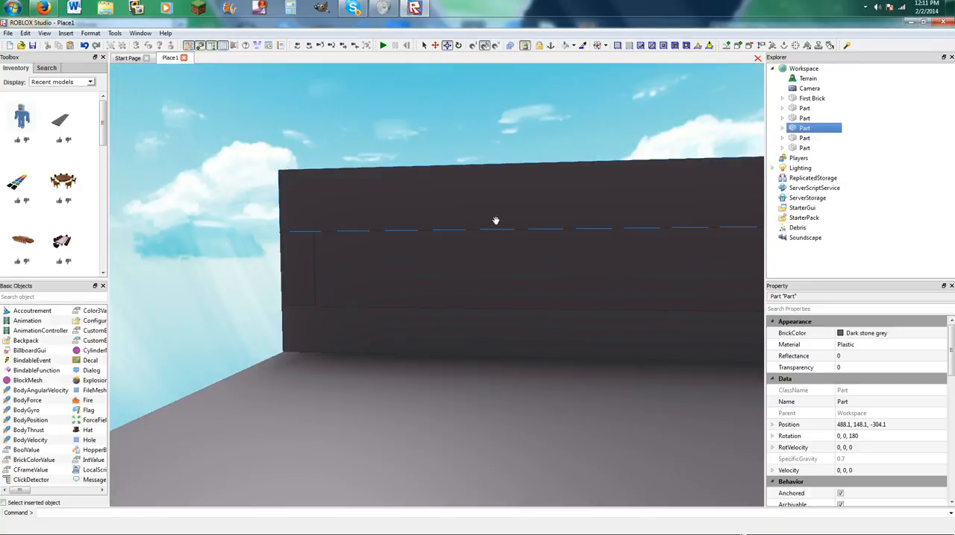
pyautogui.moveTo(623, 247); pyautogui.dragTo(624, 207)
pyautogui.click(608, 233)
pyautogui.click(284, 257)
pyautogui.moveTo(304, 217); pyautogui.dragTo(302, 210)
pyautogui.press('d')
pyautogui.press('w')
pyautogui.press('a')
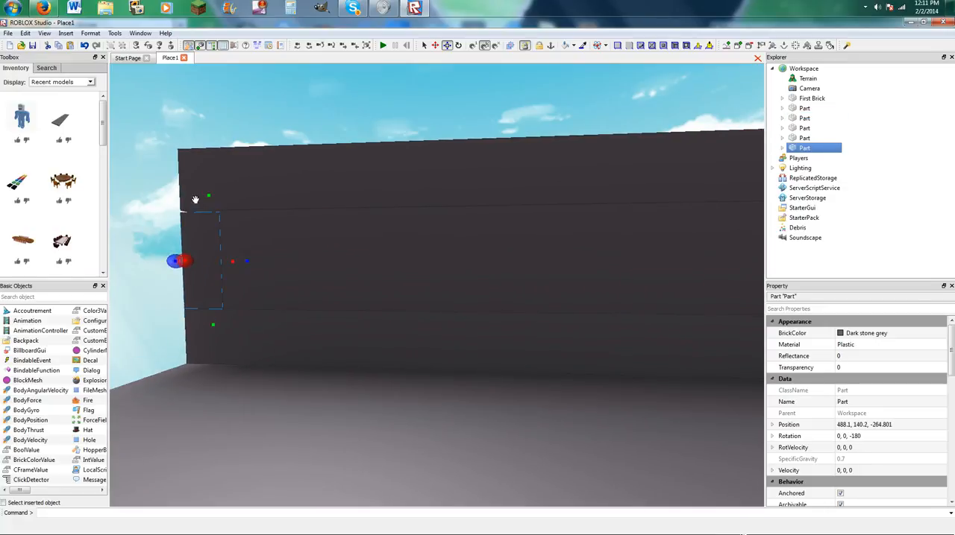
pyautogui.moveTo(207, 195); pyautogui.dragTo(208, 192)
pyautogui.press('d')
# Adjust the height of the middle wall section and the other end filler block to meet the top section, and deselect.
pyautogui.moveTo(522, 217); pyautogui.dragTo(515, 250, button='right')
pyautogui.click(512, 258)
pyautogui.moveTo(511, 232); pyautogui.dragTo(513, 221)
pyautogui.click(431, 243)
pyautogui.press('a')
pyautogui.moveTo(428, 244); pyautogui.dragTo(430, 248, button='right')
pyautogui.moveTo(535, 280); pyautogui.dragTo(538, 284)
pyautogui.moveTo(538, 284); pyautogui.dragTo(539, 283, button='right')
pyautogui.press('s')
pyautogui.press('d')
pyautogui.click(626, 271)
pyautogui.moveTo(581, 214); pyautogui.dragTo(580, 213)
pyautogui.click(443, 149)
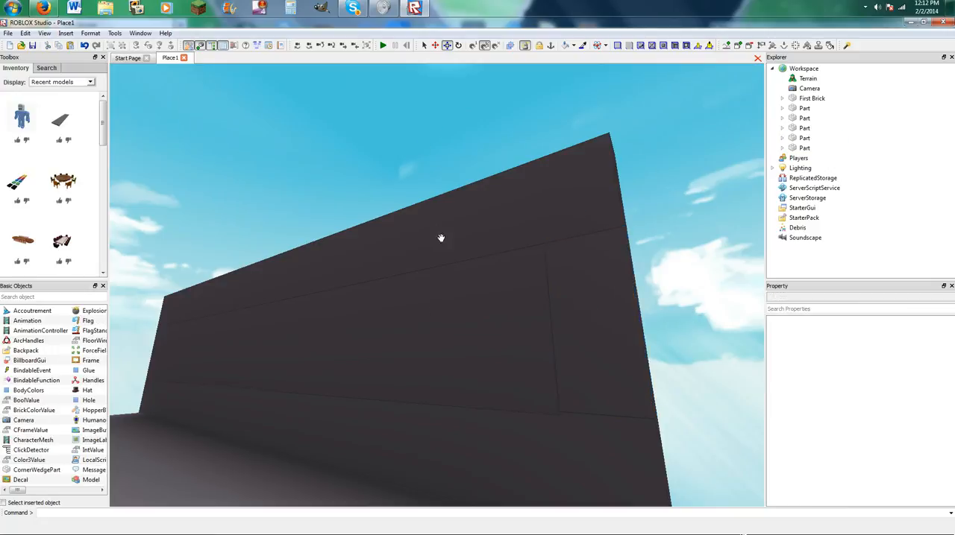
# Set the middle wall section's transparency to 0.6 to make it a window, and deselect it.
pyautogui.click(560, 314)
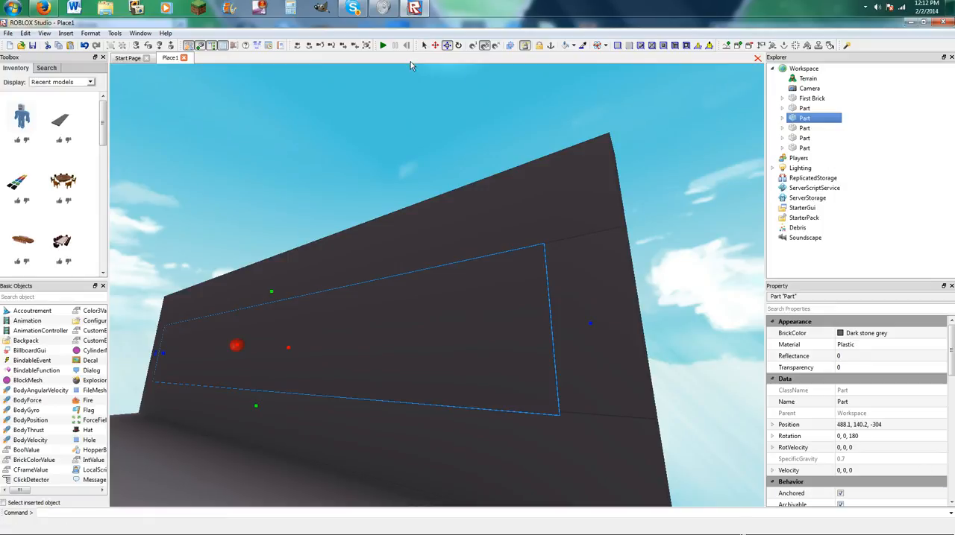
pyautogui.moveTo(515, 236); pyautogui.dragTo(515, 237, button='right')
pyautogui.scroll(-3, 618, 236)
pyautogui.scroll(1, 635, 222)
pyautogui.click(842, 367)
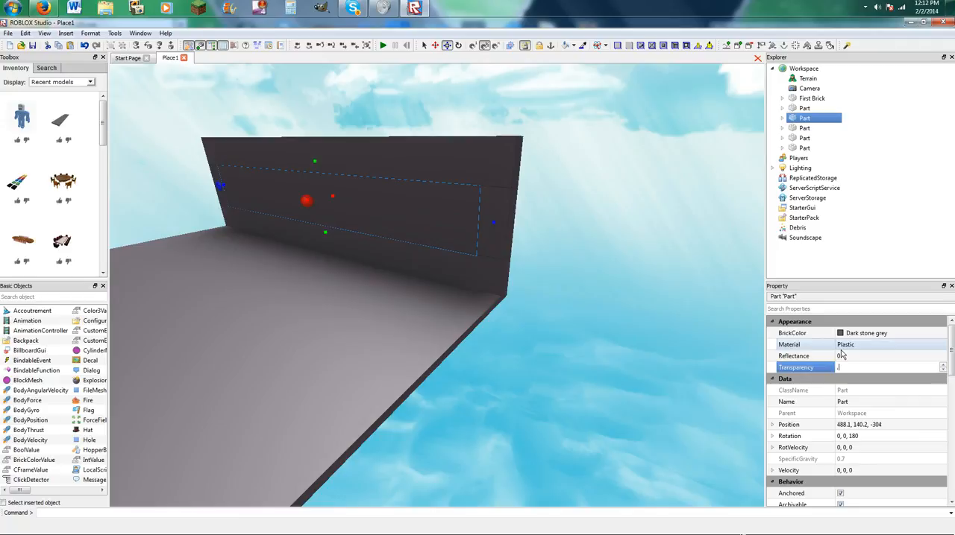
pyautogui.write('0.6')
pyautogui.press('Return')
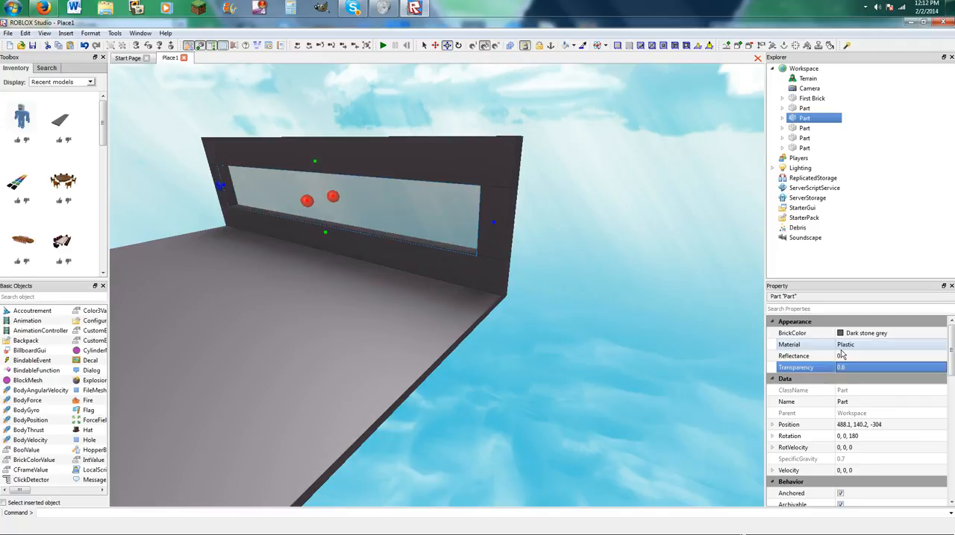
pyautogui.click(714, 187)
pyautogui.moveTo(680, 197); pyautogui.dragTo(680, 197, button='right')
# Color the transparent window section Bright red and deselect it.
pyautogui.press('w')
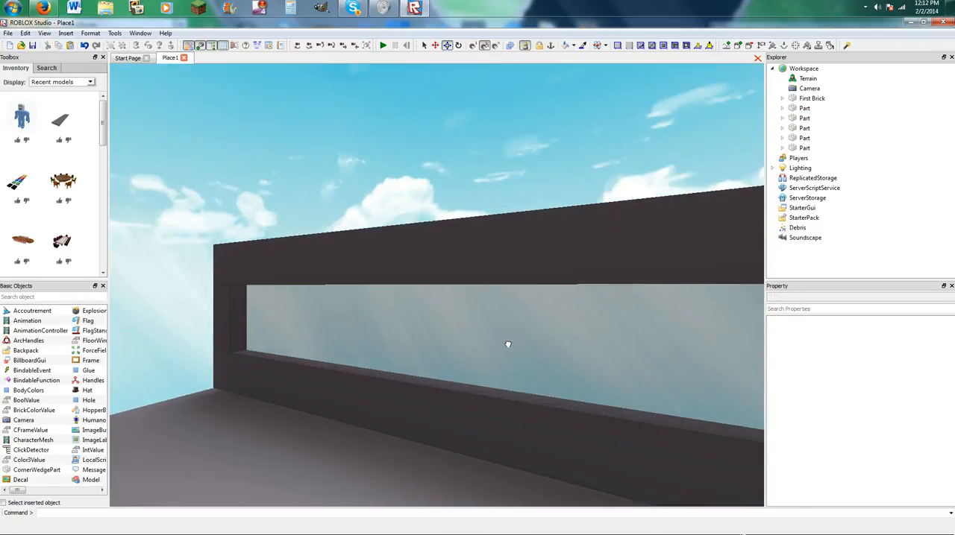
pyautogui.click(507, 343)
pyautogui.click(583, 46)
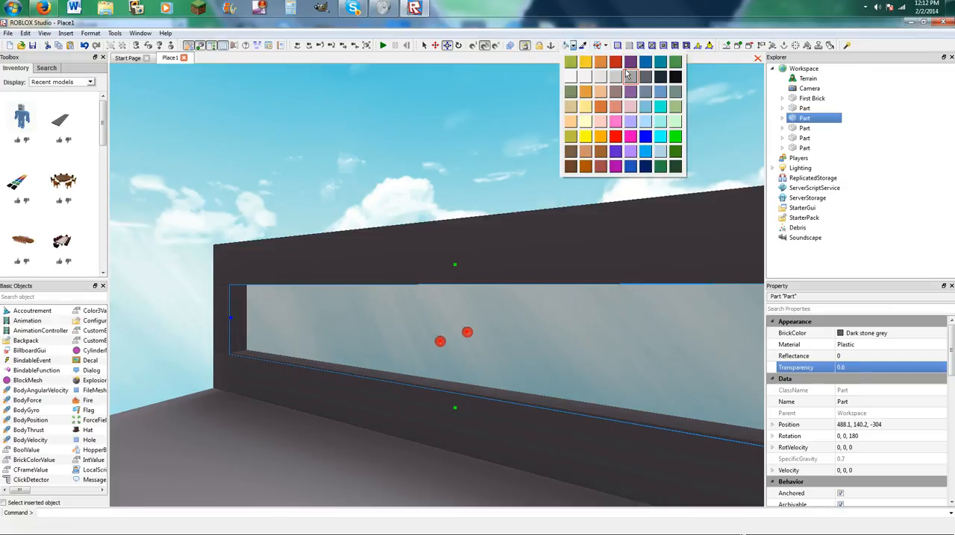
pyautogui.click(615, 63)
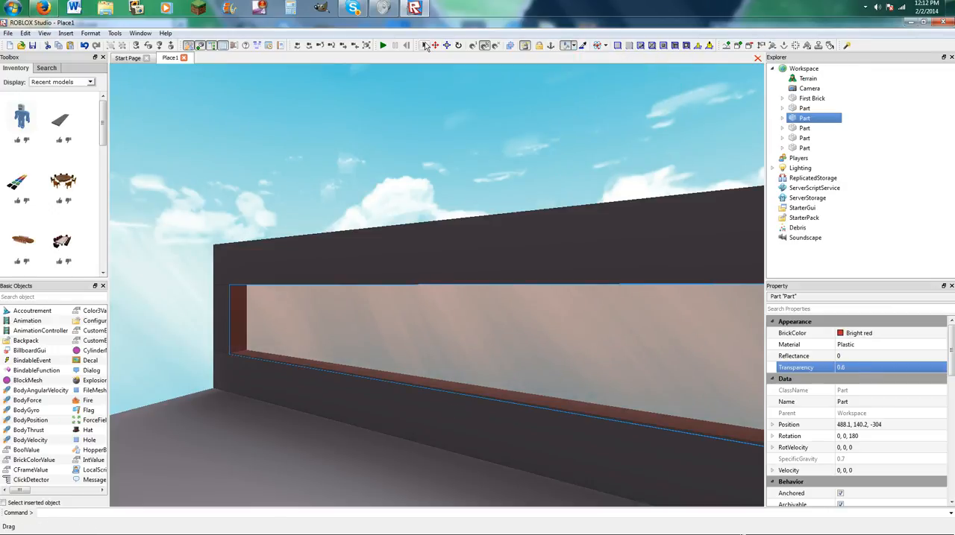
pyautogui.click(446, 47)
pyautogui.click(434, 124)
pyautogui.moveTo(434, 124); pyautogui.dragTo(434, 124, button='right')
# Try painting the wall sections a lighter grey, undo the painting, and return to the resize tool.
pyautogui.click(574, 47)
pyautogui.click(628, 76)
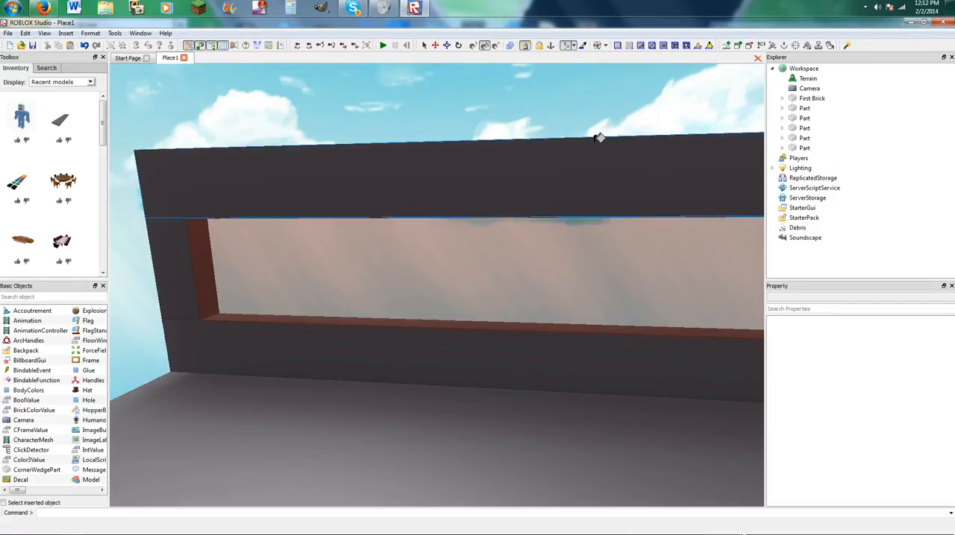
pyautogui.click(597, 147)
pyautogui.click(485, 366)
pyautogui.click(181, 228)
pyautogui.press('.')
pyautogui.click(488, 251)
pyautogui.hotkey('ctrl', 'z')
pyautogui.hotkey('ctrl', 'z')
pyautogui.hotkey('ctrl', 'z')
pyautogui.hotkey('ctrl', 'z')
pyautogui.hotkey('ctrl', 'z')
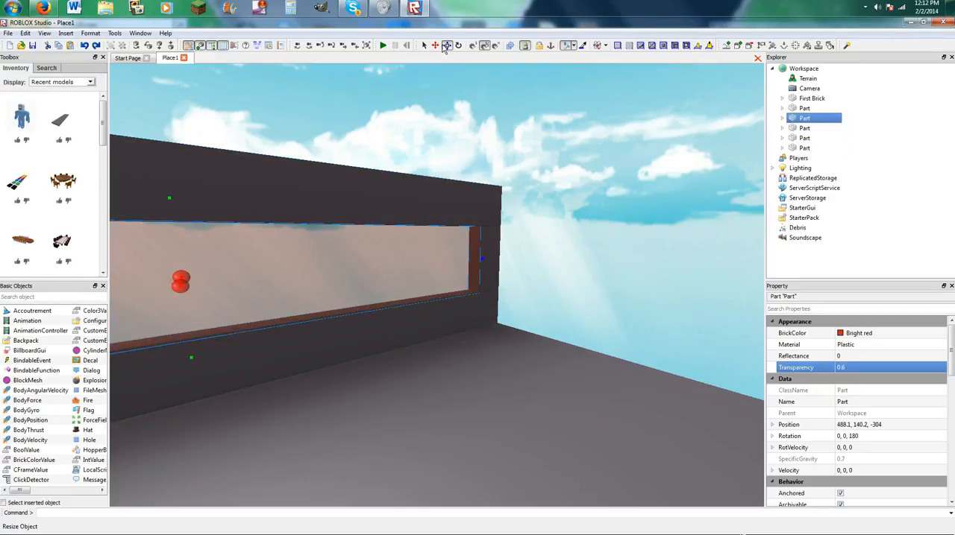
pyautogui.click(445, 47)
pyautogui.click(444, 96)
pyautogui.moveTo(444, 96); pyautogui.dragTo(446, 96, button='right')
# Insert another dark grey plank, rotate it 90 degrees, and place it across the platform edge opposite the window wall.
pyautogui.scroll(-5, 446, 97)
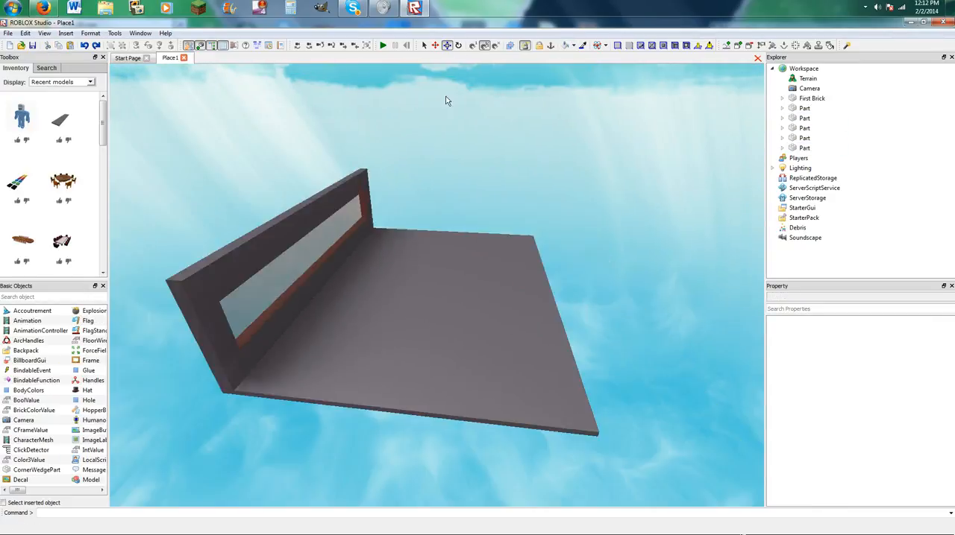
pyautogui.scroll(-3, 447, 105)
pyautogui.scroll(3, 448, 163)
pyautogui.click(62, 118)
pyautogui.scroll(-2, 415, 282)
pyautogui.moveTo(416, 284); pyautogui.dragTo(480, 373)
pyautogui.press('r')
pyautogui.scroll(3, 390, 352)
pyautogui.moveTo(478, 374); pyautogui.dragTo(479, 373, button='right')
pyautogui.moveTo(480, 373); pyautogui.dragTo(474, 373)
pyautogui.moveTo(479, 373); pyautogui.dragTo(474, 373, button='right')
pyautogui.moveTo(473, 373); pyautogui.dragTo(512, 388)
pyautogui.moveTo(473, 372); pyautogui.dragTo(512, 388, button='right')
pyautogui.moveTo(511, 388); pyautogui.dragTo(539, 405)
pyautogui.moveTo(512, 388); pyautogui.dragTo(539, 405, button='right')
pyautogui.moveTo(539, 405); pyautogui.dragTo(541, 405)
pyautogui.scroll(-1, 540, 405)
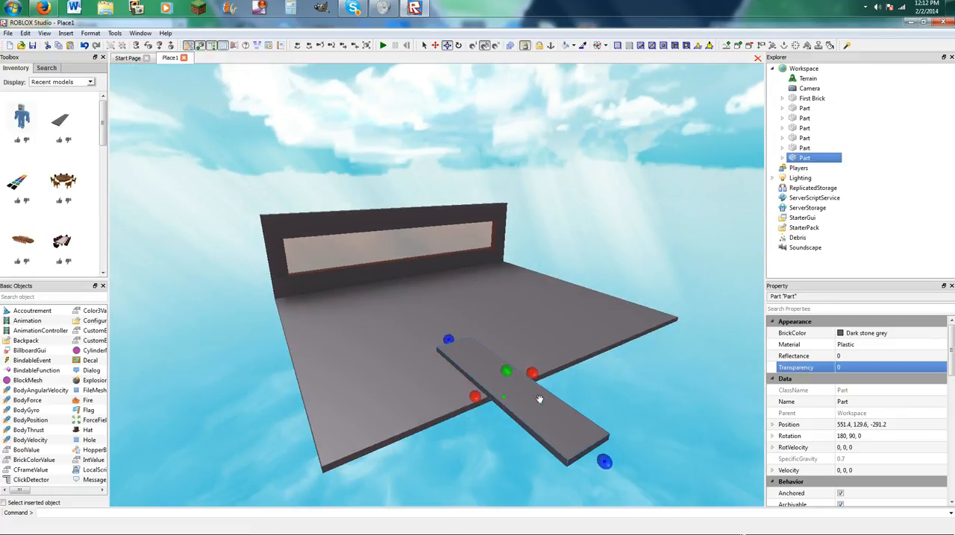
# Move and widen the plank into a large slab extending outward from the middle of the platform's open edge, and deselect it.
pyautogui.moveTo(449, 341); pyautogui.dragTo(493, 384)
pyautogui.scroll(2, 493, 384)
pyautogui.scroll(5, 493, 383)
pyautogui.moveTo(494, 387); pyautogui.dragTo(192, 281, button='right')
pyautogui.scroll(-2, 224, 302)
pyautogui.moveTo(240, 315); pyautogui.dragTo(252, 339)
pyautogui.moveTo(317, 324); pyautogui.dragTo(359, 313, button='right')
pyautogui.moveTo(462, 308); pyautogui.dragTo(534, 284)
pyautogui.scroll(-2, 477, 305)
pyautogui.moveTo(536, 285); pyautogui.dragTo(501, 323, button='right')
pyautogui.scroll(-1, 493, 319)
pyautogui.moveTo(456, 299); pyautogui.dragTo(392, 299)
pyautogui.click(498, 290)
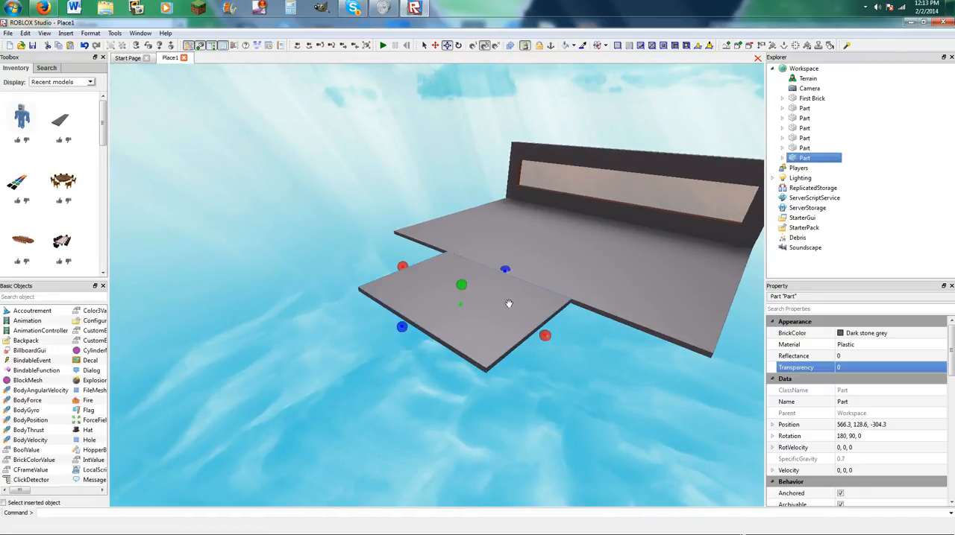
pyautogui.moveTo(404, 266); pyautogui.dragTo(414, 274)
pyautogui.click(372, 258)
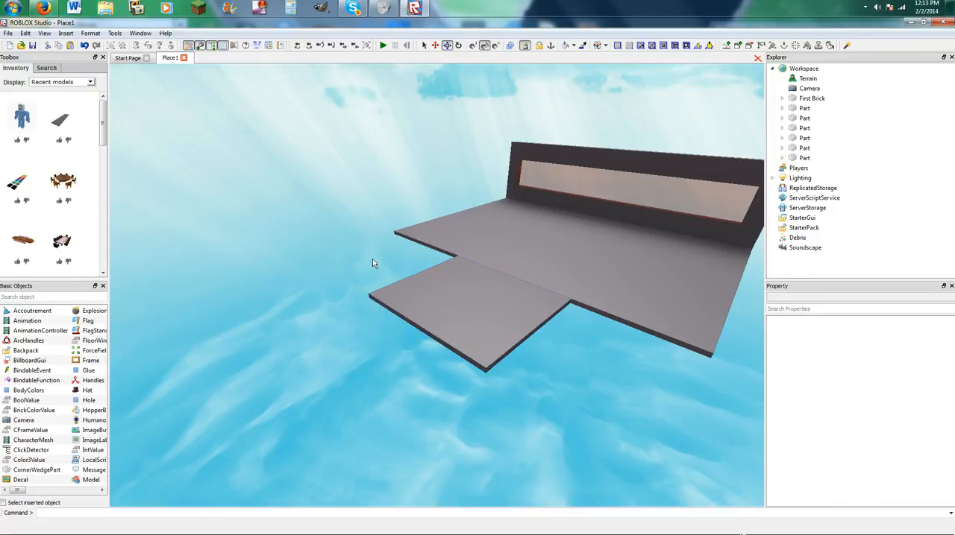
pyautogui.scroll(3, 372, 259)
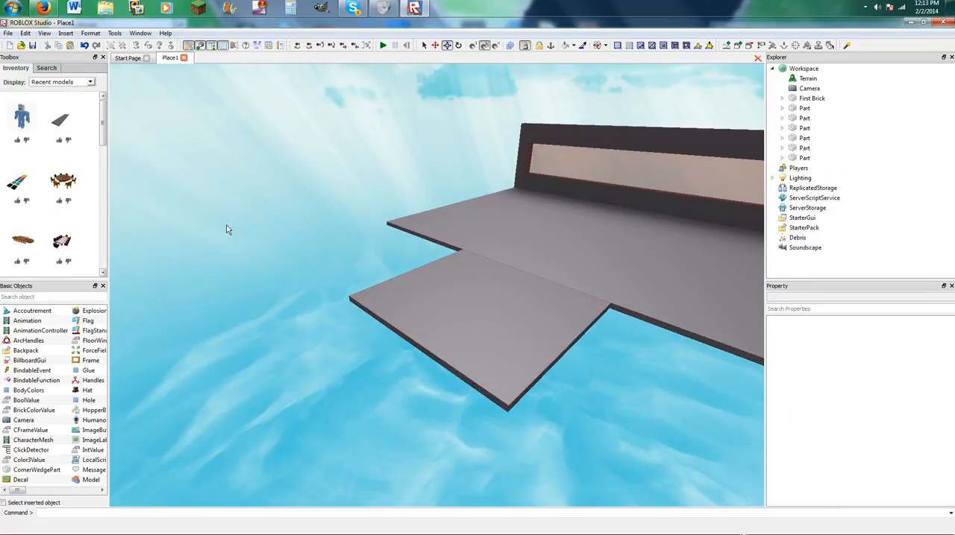
pyautogui.click(451, 324)
pyautogui.click(58, 46)
pyautogui.click(269, 276)
pyautogui.press('s')
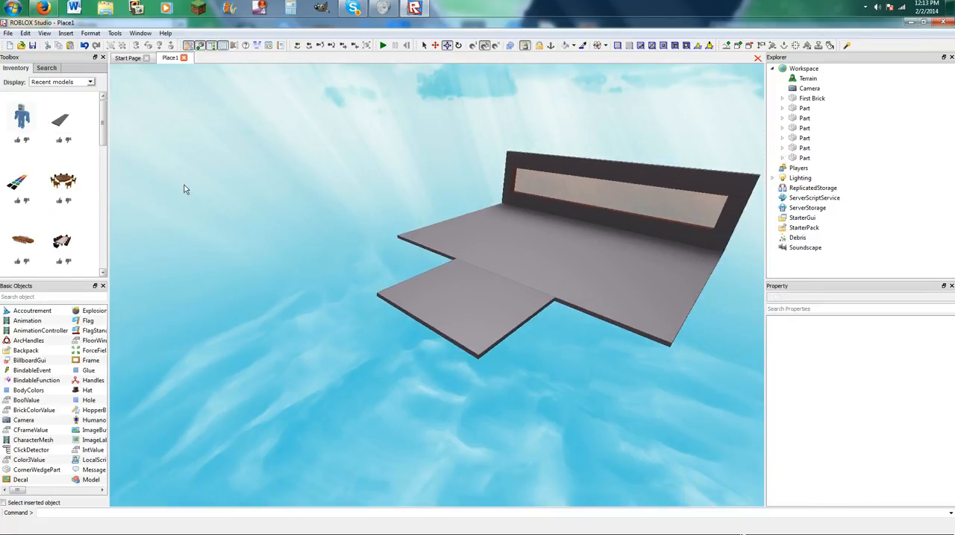
pyautogui.press('w')
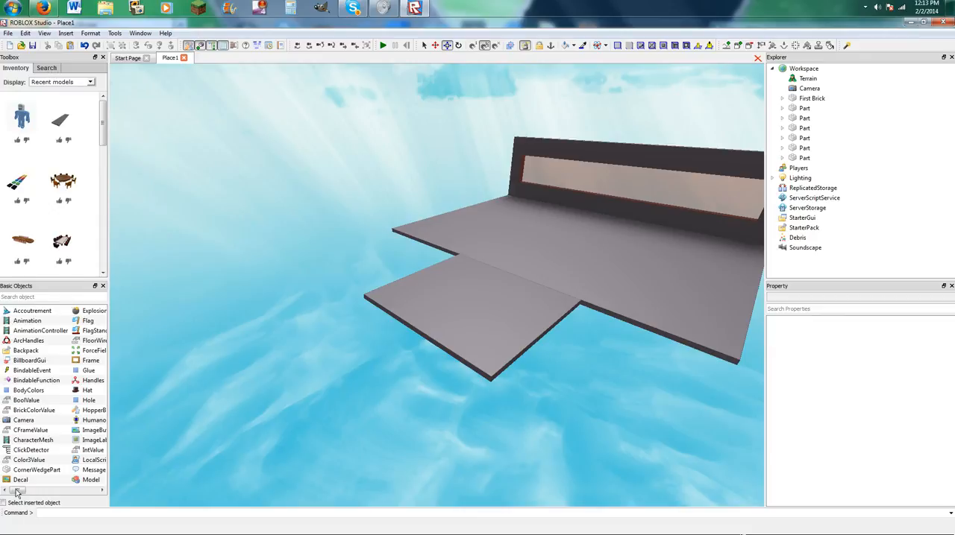
# Insert a wedge, rotate it to -90 degrees about the vertical axis, and place it against the outer edge of the entrance slab.
pyautogui.moveTo(15, 490); pyautogui.dragTo(88, 491)
pyautogui.click(15, 341)
pyautogui.moveTo(379, 311); pyautogui.dragTo(442, 329)
pyautogui.press('w')
pyautogui.press('r')
pyautogui.press('r')
pyautogui.moveTo(432, 333); pyautogui.dragTo(432, 334, button='right')
# Widen the wedge in both directions so that it spans the full outer edge of the entrance slab.
pyautogui.press('w')
pyautogui.press('s')
pyautogui.moveTo(445, 276); pyautogui.dragTo(402, 282)
pyautogui.press('d')
pyautogui.moveTo(482, 299); pyautogui.dragTo(430, 309)
pyautogui.press('a')
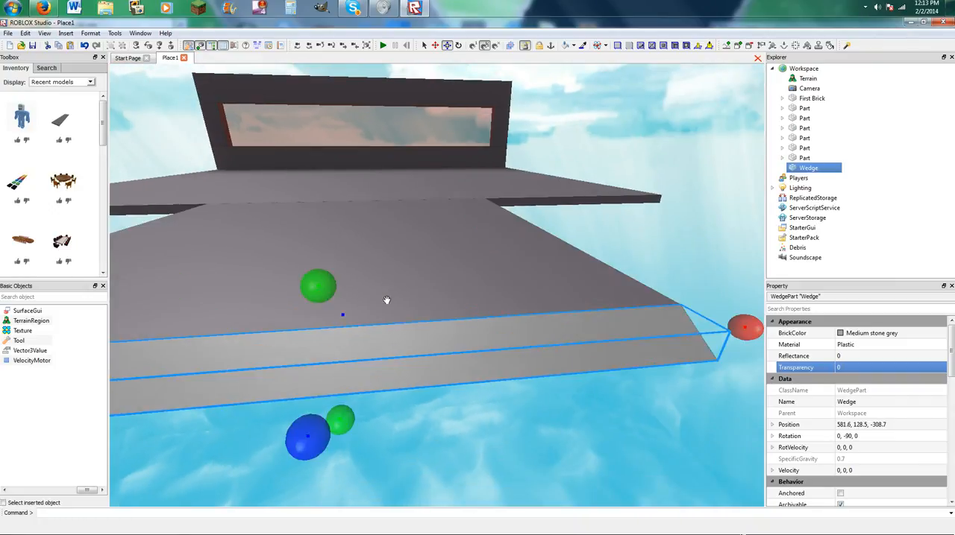
pyautogui.moveTo(385, 300); pyautogui.dragTo(385, 301, button='right')
pyautogui.click(405, 295)
pyautogui.click(470, 296)
pyautogui.moveTo(402, 289); pyautogui.dragTo(305, 301)
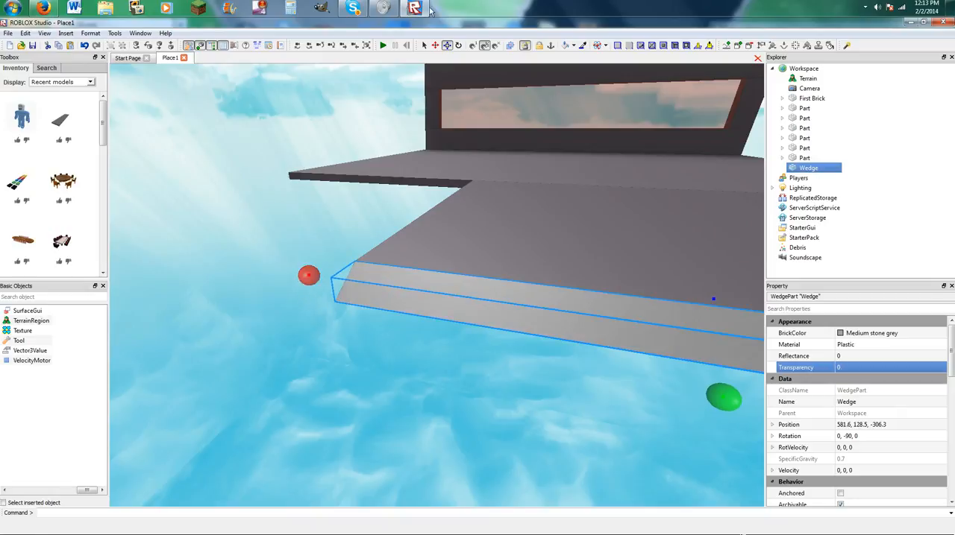
# Anchor the wedge at the slab's outer edge and return to the Resize tool.
pyautogui.click(595, 46)
pyautogui.click(600, 71)
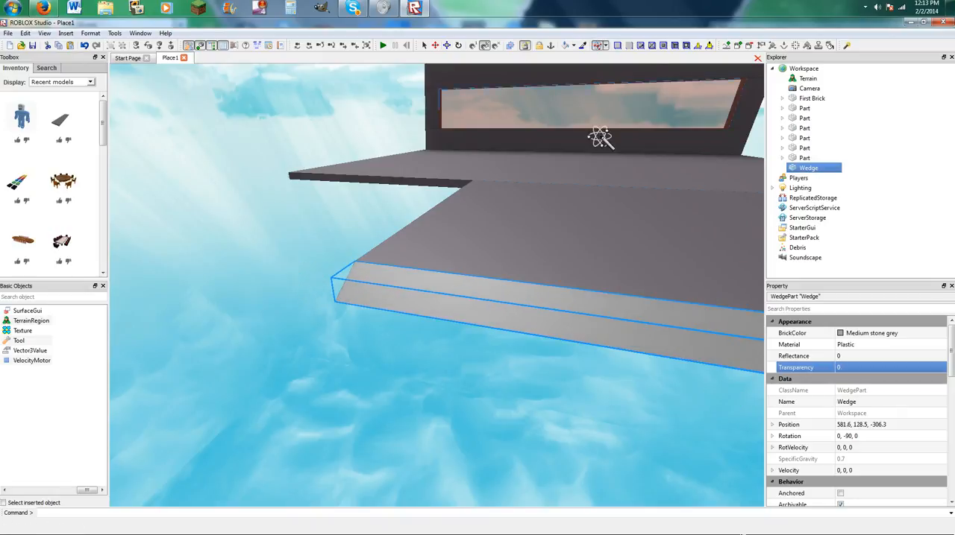
pyautogui.press('a')
pyautogui.press('w')
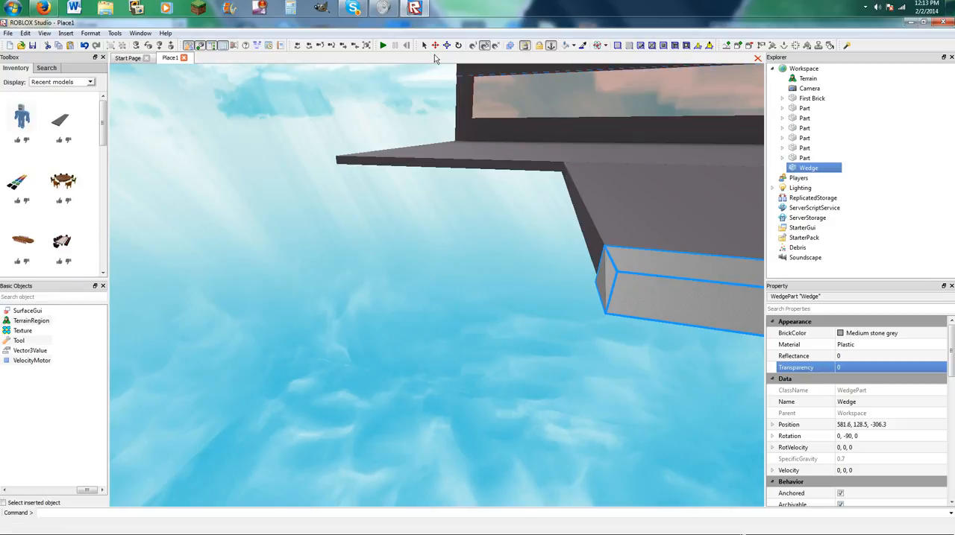
pyautogui.moveTo(442, 166); pyautogui.dragTo(491, 286, button='right')
pyautogui.moveTo(537, 305); pyautogui.dragTo(580, 389)
pyautogui.moveTo(556, 343); pyautogui.dragTo(602, 362)
pyautogui.click(480, 143)
pyautogui.moveTo(480, 143); pyautogui.dragTo(465, 199, button='right')
pyautogui.press('w')
# Insert another dark grey plank and place it along the platform's open edge beside the entrance slab.
pyautogui.click(65, 120)
pyautogui.moveTo(428, 284); pyautogui.dragTo(432, 334)
pyautogui.moveTo(426, 332); pyautogui.dragTo(432, 334, button='right')
pyautogui.moveTo(432, 334); pyautogui.dragTo(429, 336)
pyautogui.moveTo(432, 334); pyautogui.dragTo(428, 336, button='right')
pyautogui.moveTo(428, 335); pyautogui.dragTo(289, 349)
pyautogui.moveTo(428, 335); pyautogui.dragTo(290, 349, button='right')
pyautogui.press('s')
pyautogui.moveTo(289, 348); pyautogui.dragTo(271, 316)
pyautogui.press('w')
pyautogui.press('s')
pyautogui.moveTo(270, 316); pyautogui.dragTo(502, 287, button='right')
# Try stretching the plank along the platform edge toward the entrance slab, and delete it.
pyautogui.press('w')
pyautogui.moveTo(502, 294); pyautogui.dragTo(314, 321)
pyautogui.moveTo(327, 324); pyautogui.dragTo(314, 320, button='right')
pyautogui.press('w')
pyautogui.moveTo(314, 321); pyautogui.dragTo(378, 235)
pyautogui.press('a')
pyautogui.moveTo(258, 253); pyautogui.dragTo(381, 294)
pyautogui.press('d')
pyautogui.moveTo(465, 275); pyautogui.dragTo(585, 254)
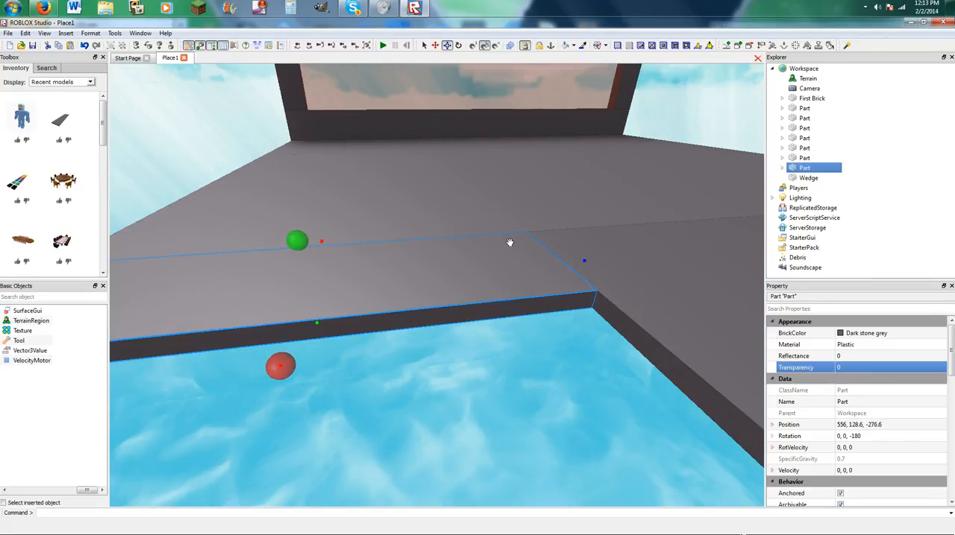
pyautogui.press('Delete')
# Duplicate the top section of the window wall and move the copy to the platform's open edge beside the entrance slab.
pyautogui.click(333, 124)
pyautogui.hotkey('ctrl', 'c')
pyautogui.hotkey('ctrl', 'v')
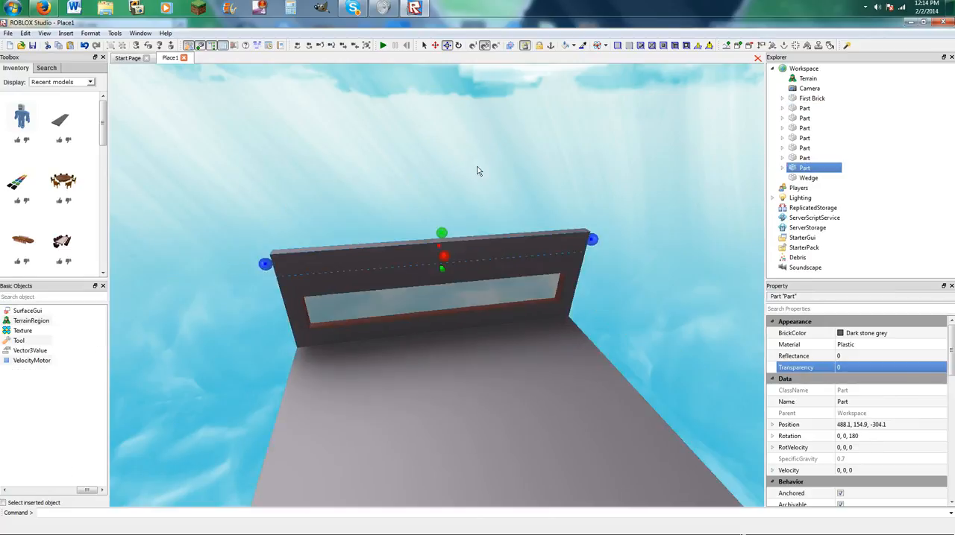
pyautogui.moveTo(533, 270); pyautogui.dragTo(512, 292, button='right')
pyautogui.moveTo(533, 270); pyautogui.dragTo(345, 335)
pyautogui.moveTo(345, 334); pyautogui.dragTo(203, 320, button='right')
pyautogui.moveTo(125, 324); pyautogui.dragTo(444, 415)
# Paste a second copy of the wall section near the first one at the platform's open edge.
pyautogui.press('d')
pyautogui.press('w')
pyautogui.press('s')
pyautogui.press('a')
pyautogui.hotkey('ctrl', 'v')
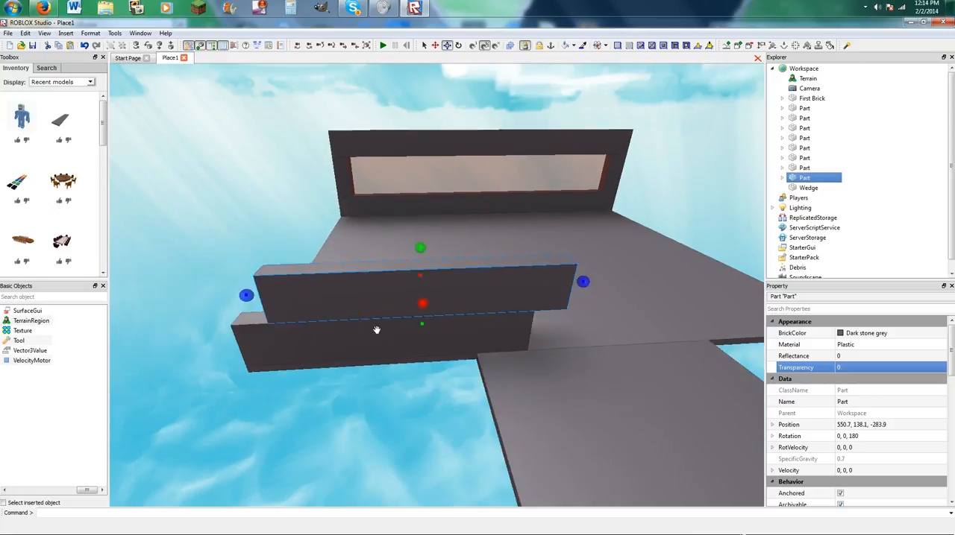